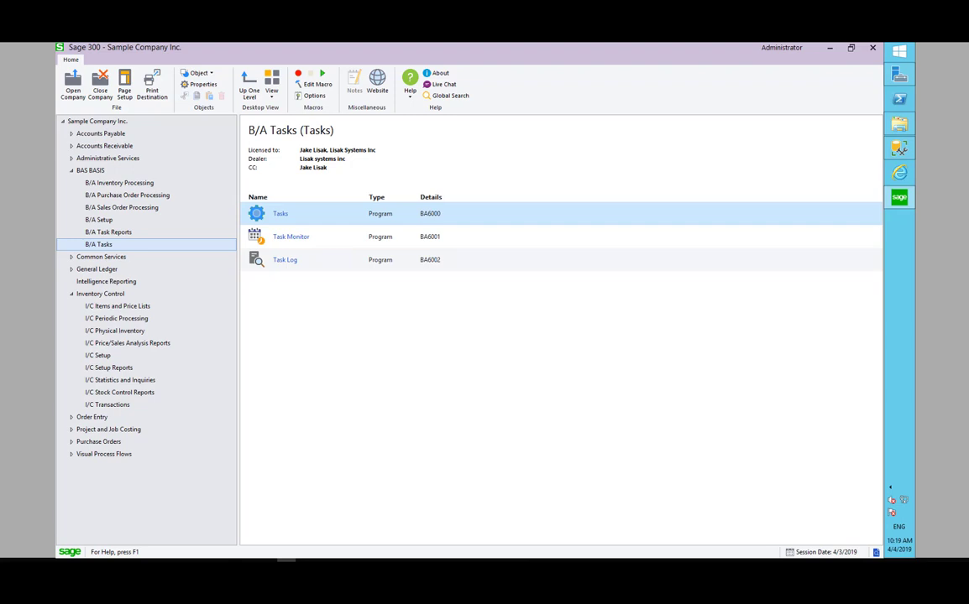
# Review the programs in the BAS BASIS module's Inventory, Purchase Order and Sales Order Processing folders.
pyautogui.click(90, 170)
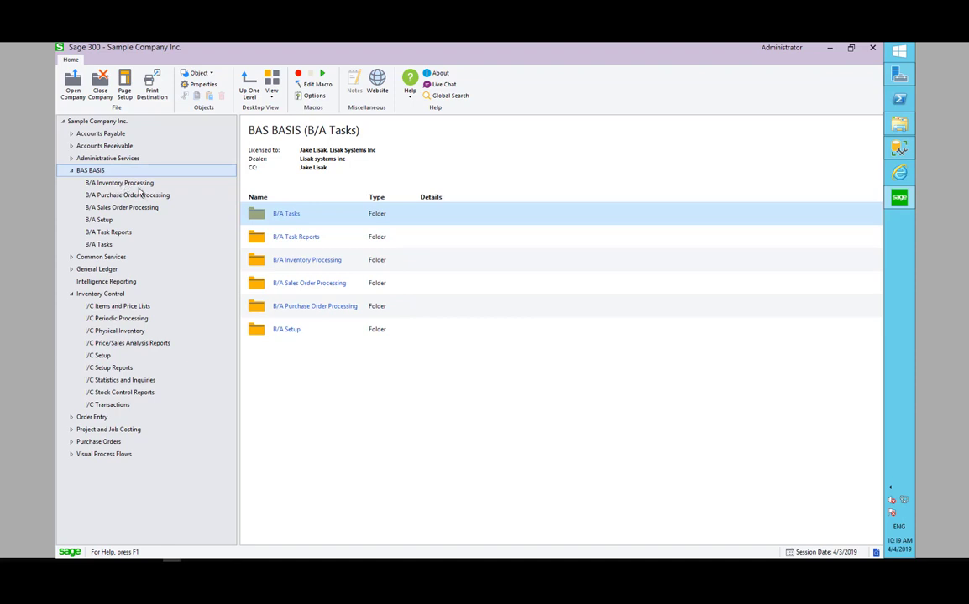
pyautogui.click(123, 184)
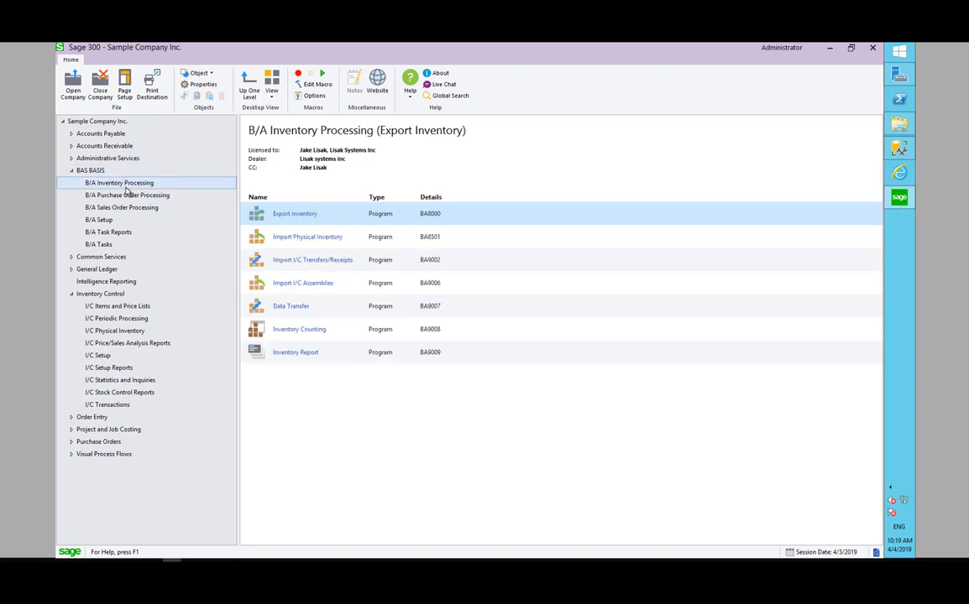
pyautogui.click(311, 287)
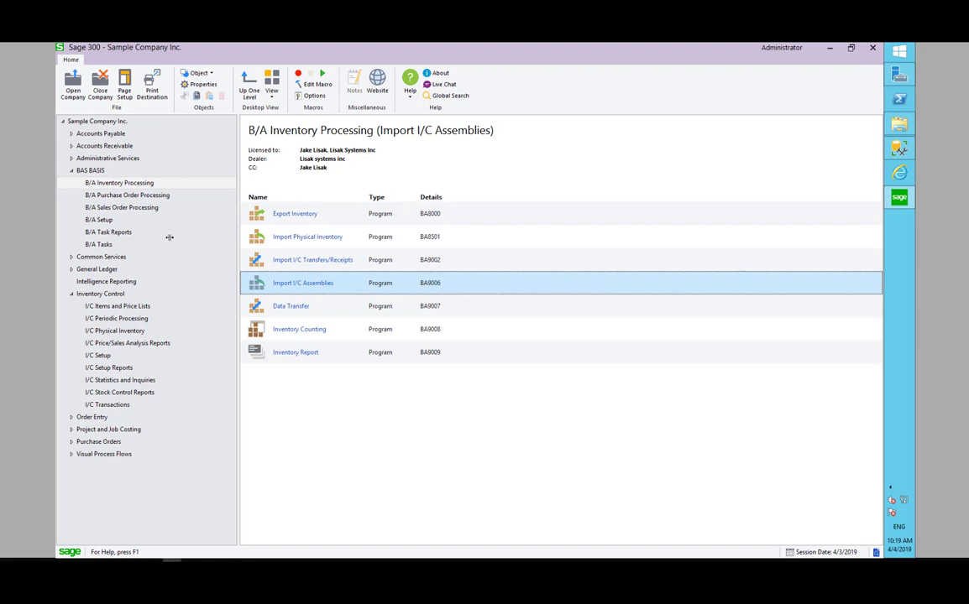
pyautogui.click(134, 196)
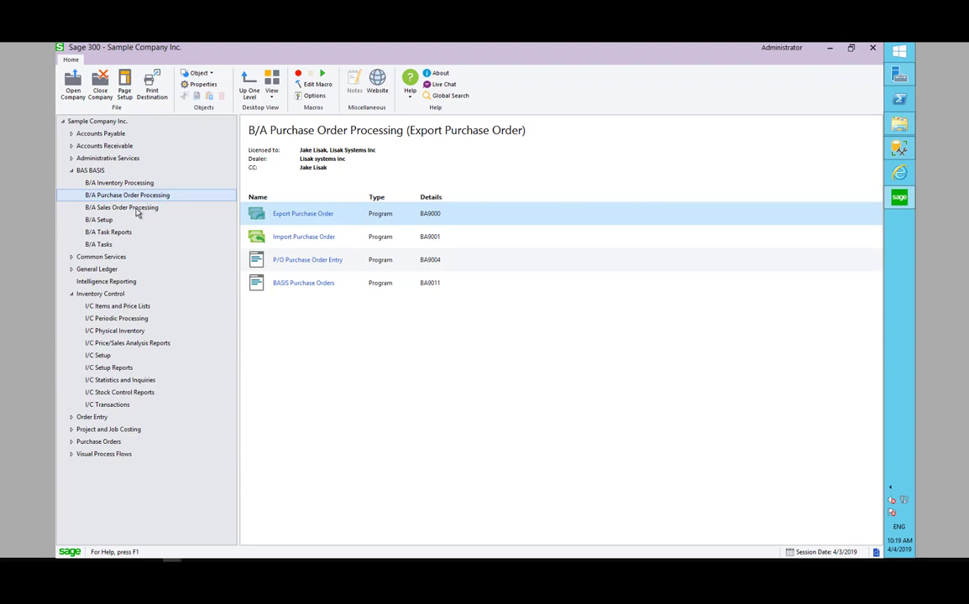
pyautogui.click(137, 213)
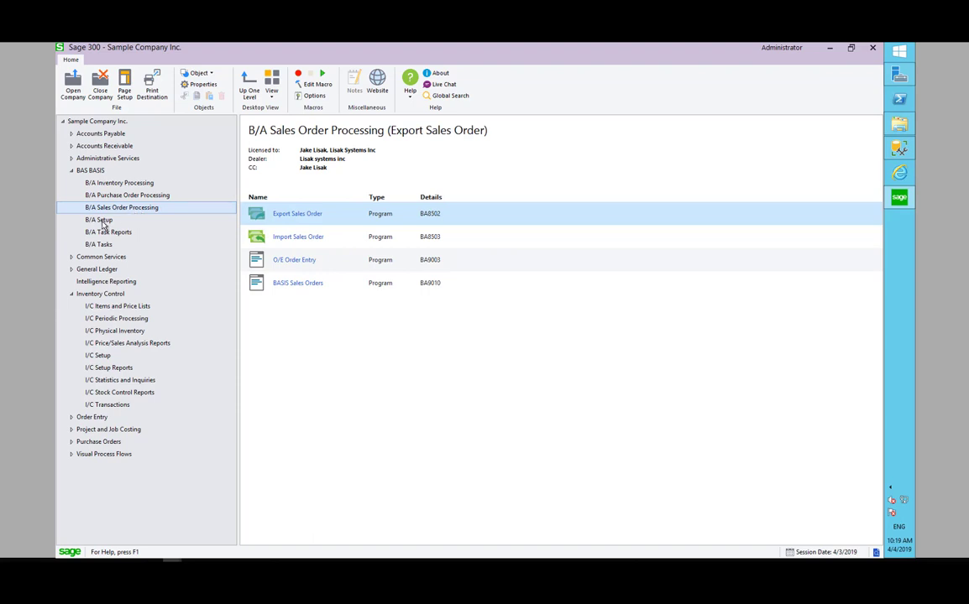
# Review the Application, Scheduler, Email Notification and Bin Tracking settings in B/A Options without changing them.
pyautogui.click(134, 220)
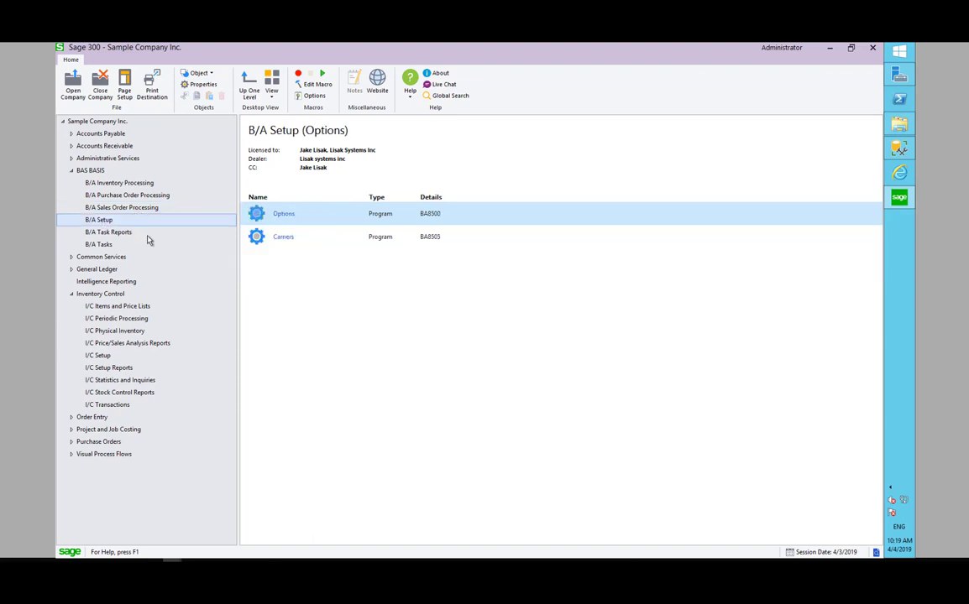
pyautogui.doubleClick(282, 214)
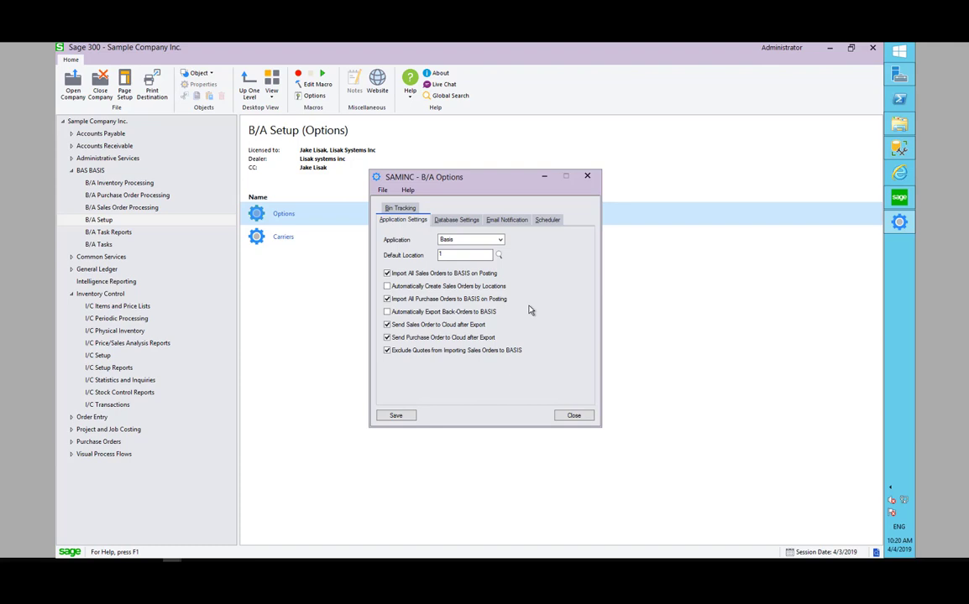
pyautogui.click(546, 221)
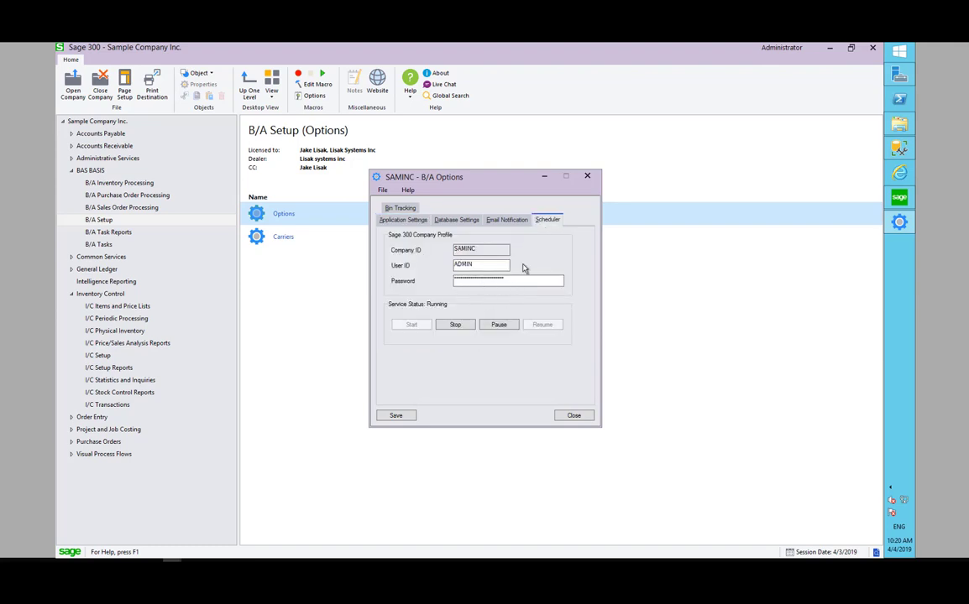
pyautogui.click(509, 221)
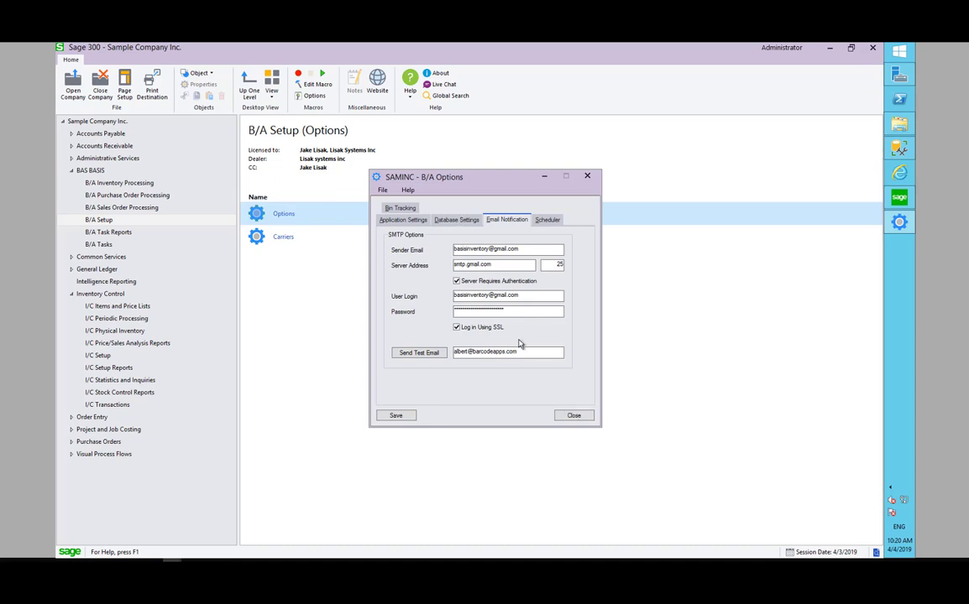
pyautogui.click(401, 209)
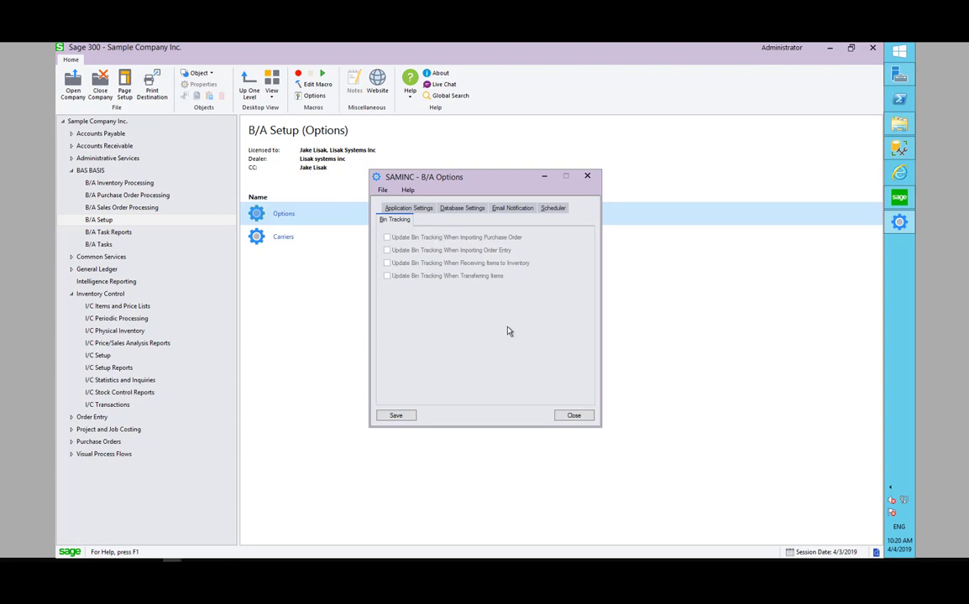
pyautogui.click(573, 417)
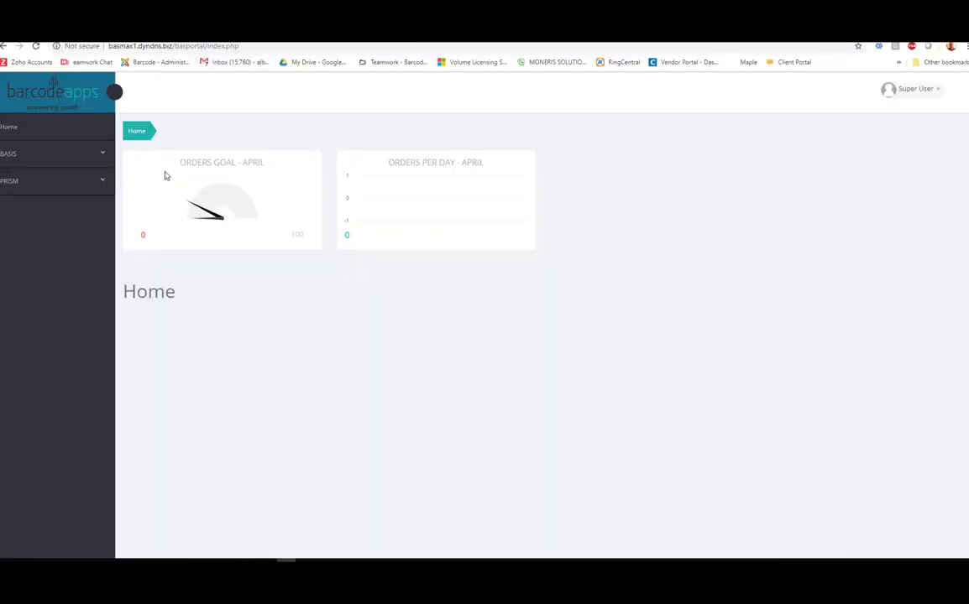
# Switch to the barcodeapps web portal and open the BASIS Scanned Inventory page.
pyautogui.click(70, 156)
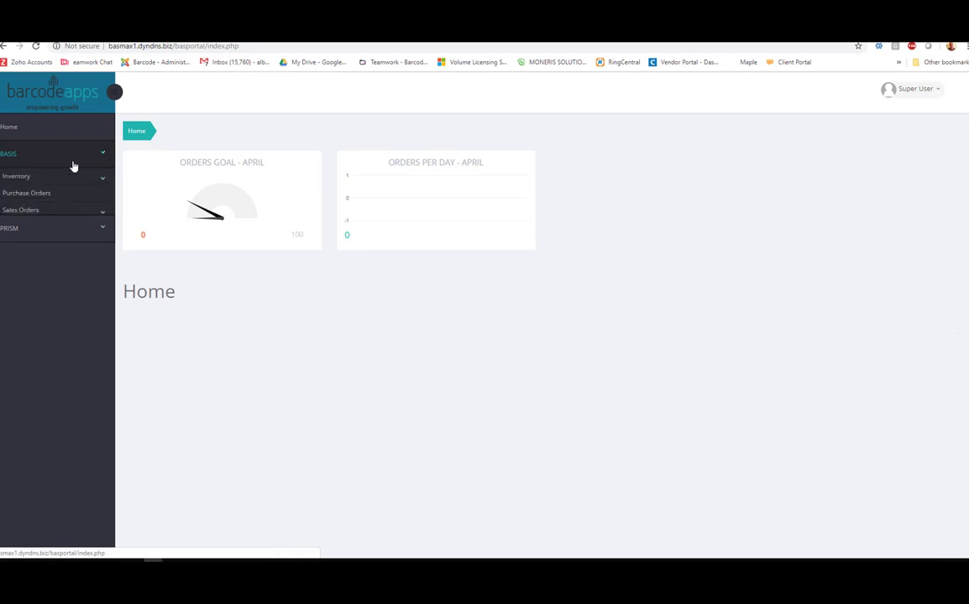
pyautogui.click(50, 177)
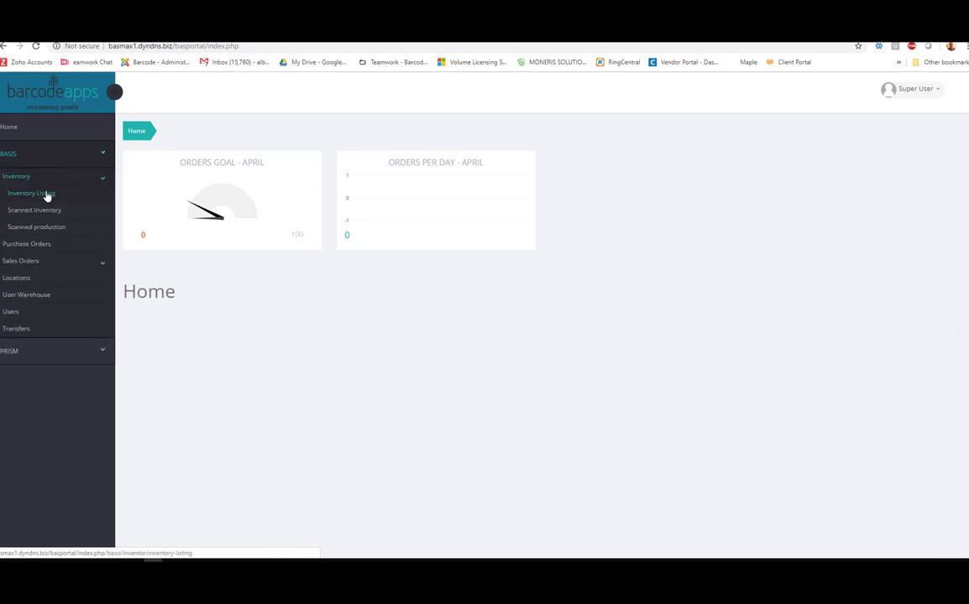
pyautogui.click(33, 210)
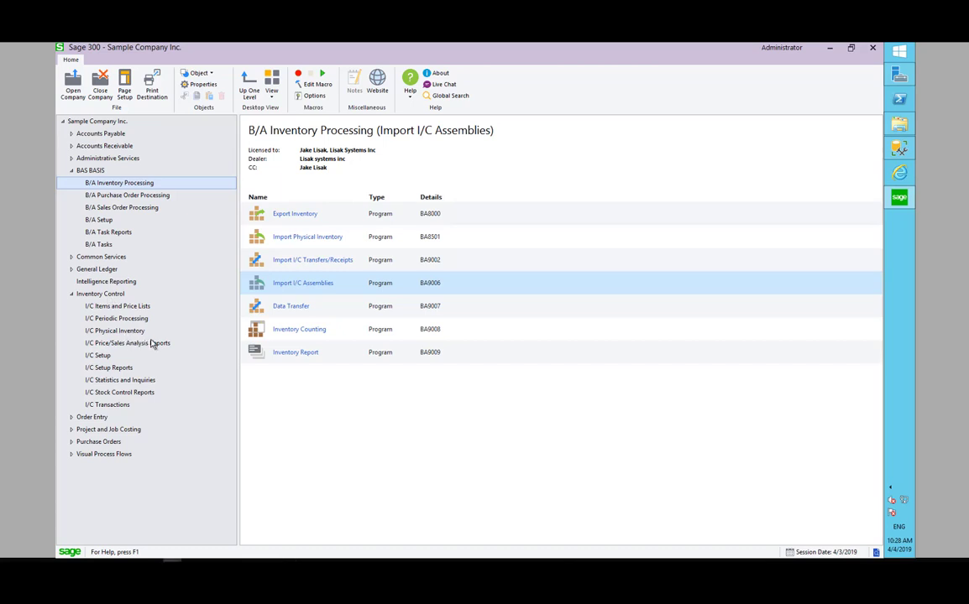
# Run a B/A Data Transfer for warehouse location 1 using Copy Worksheet from Sage 300 to BASIS, declining to send the data to the cloud.
pyautogui.click(115, 331)
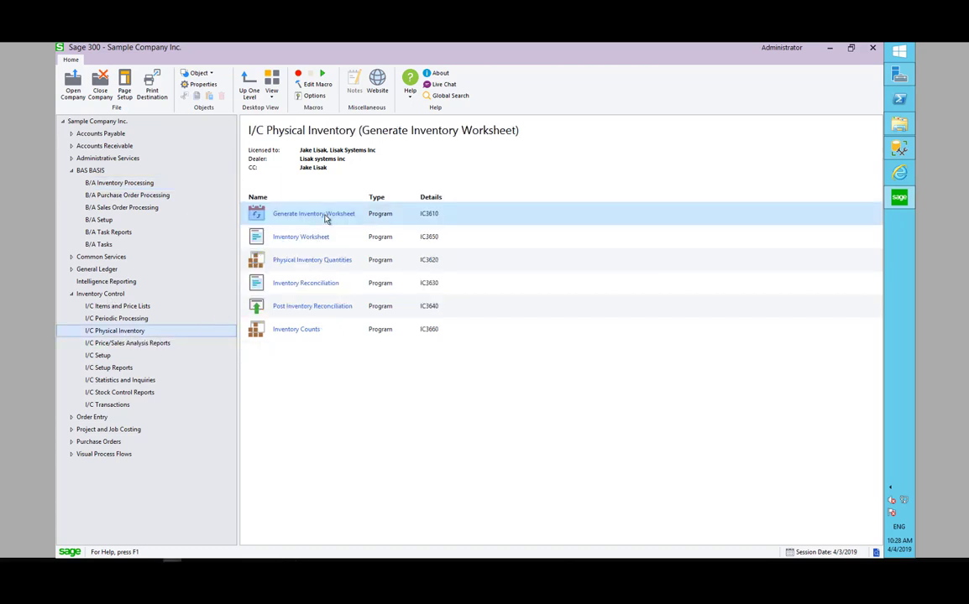
pyautogui.click(120, 182)
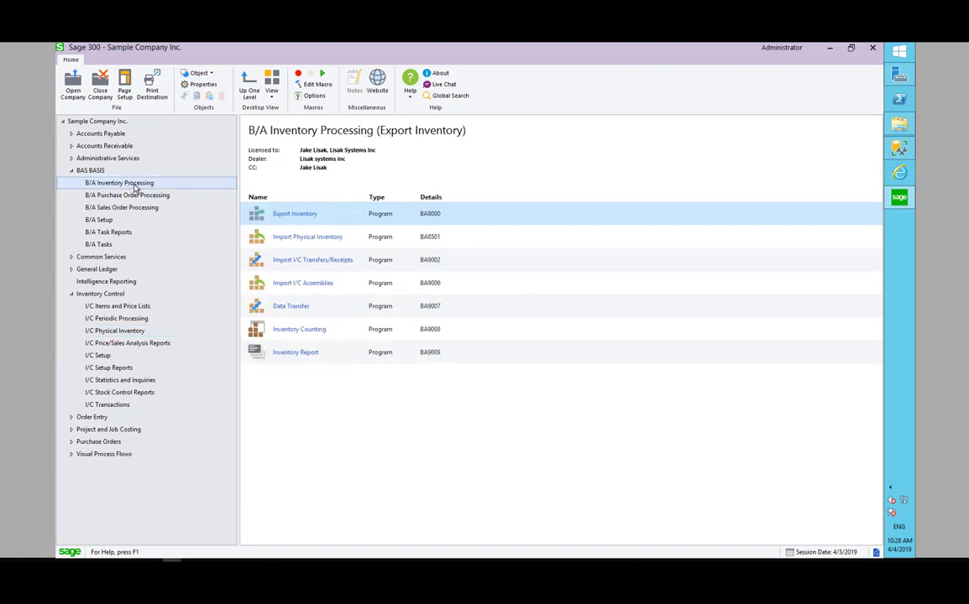
pyautogui.doubleClick(290, 308)
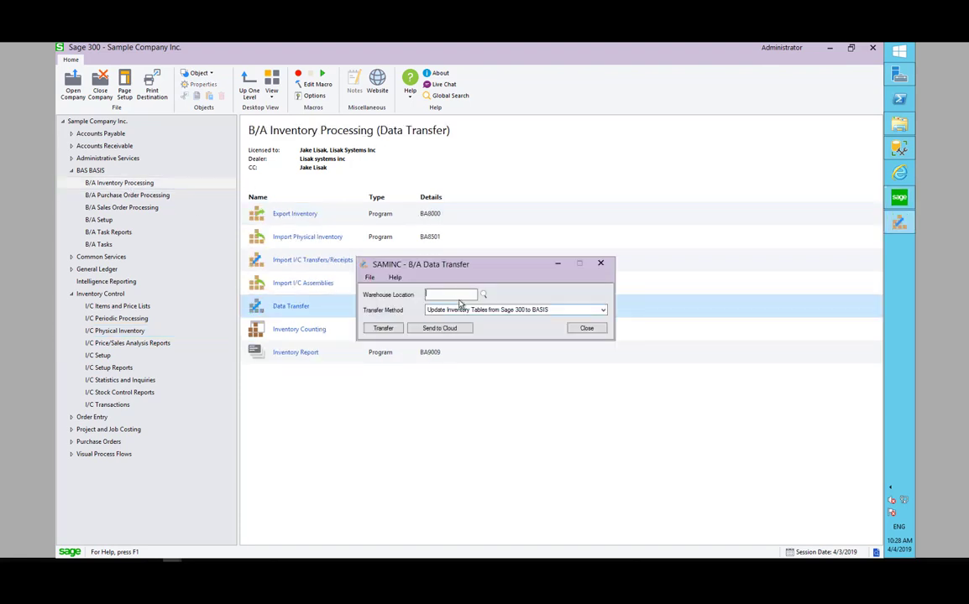
pyautogui.write('1')
pyautogui.click(484, 310)
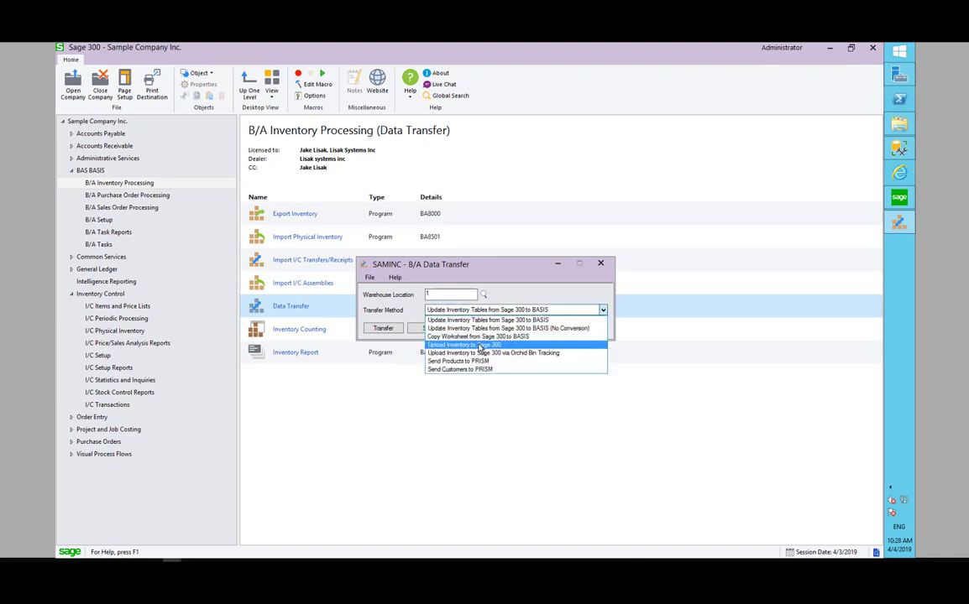
pyautogui.click(476, 337)
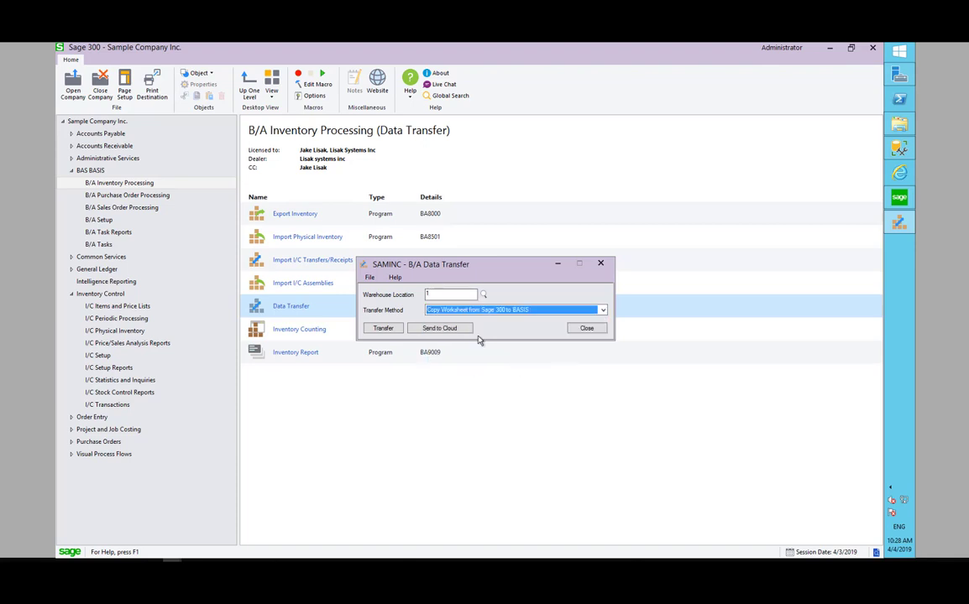
pyautogui.click(382, 328)
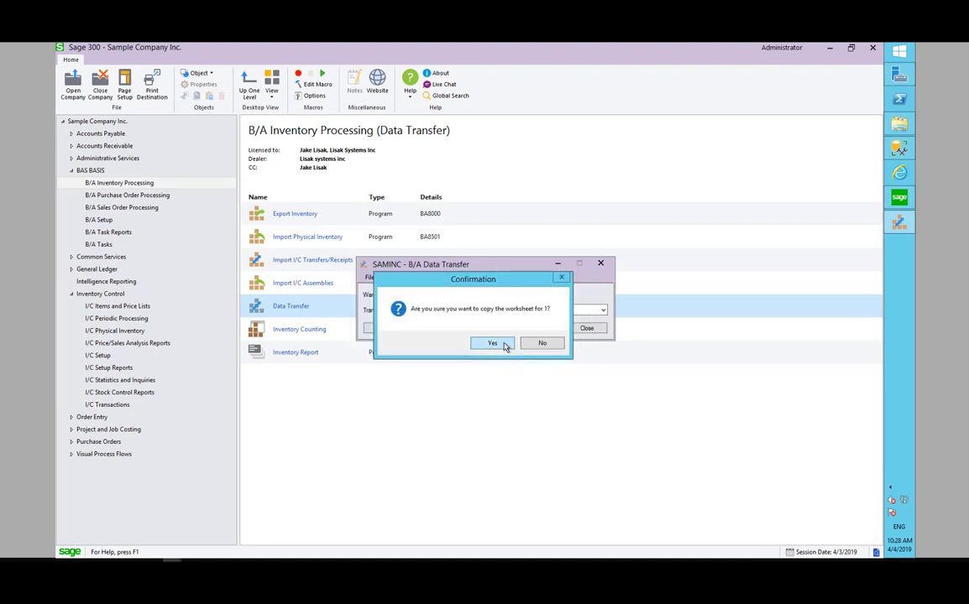
pyautogui.click(502, 344)
pyautogui.click(562, 375)
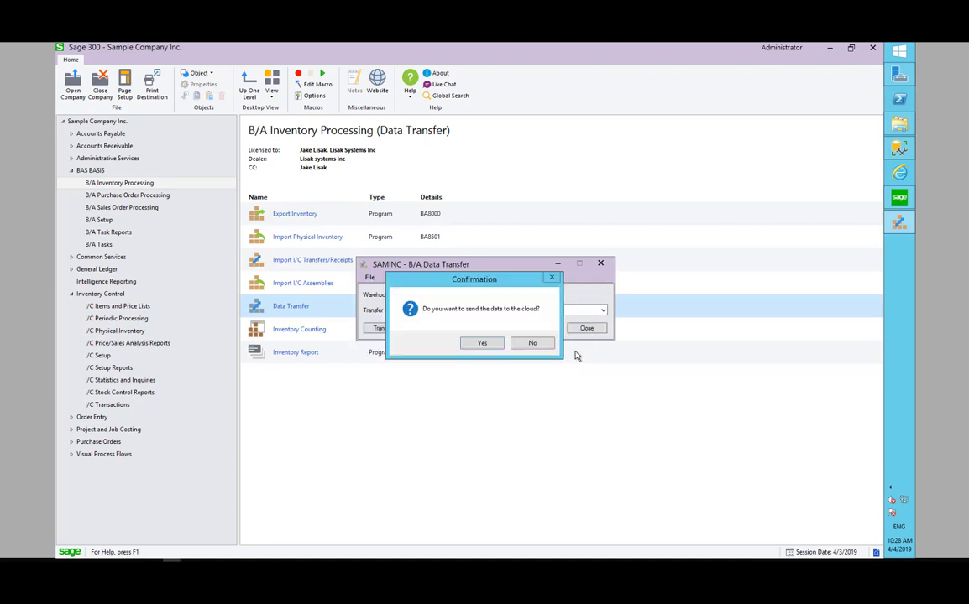
pyautogui.click(532, 343)
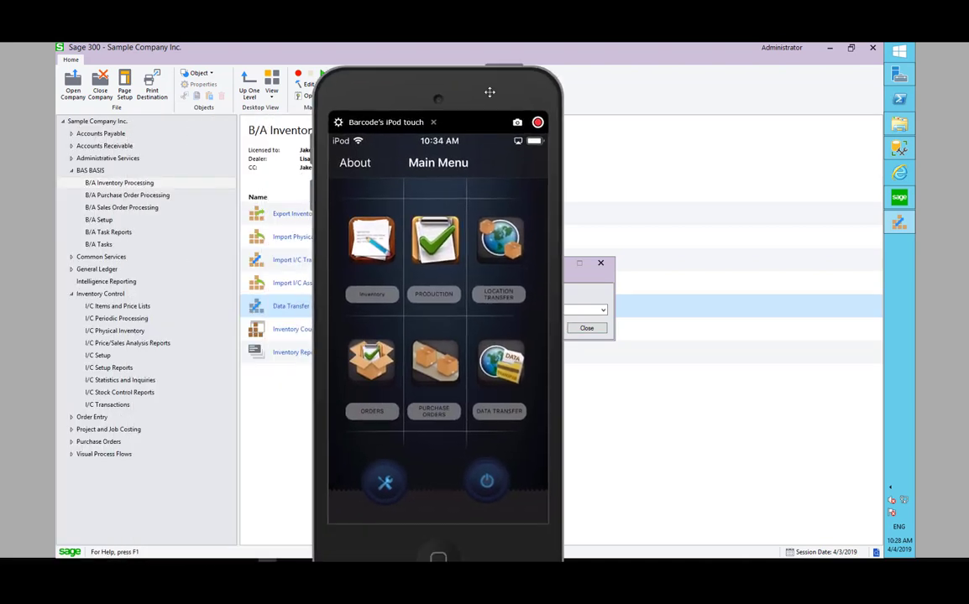
# Open the Inventory Count screen in the BASIS app on the mirrored iPod.
pyautogui.click(483, 177)
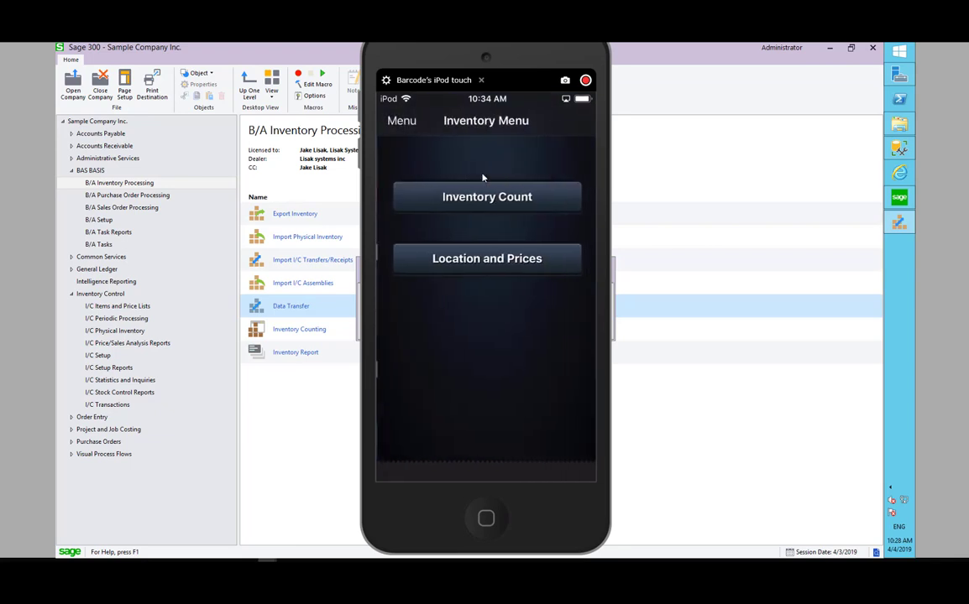
pyautogui.click(484, 187)
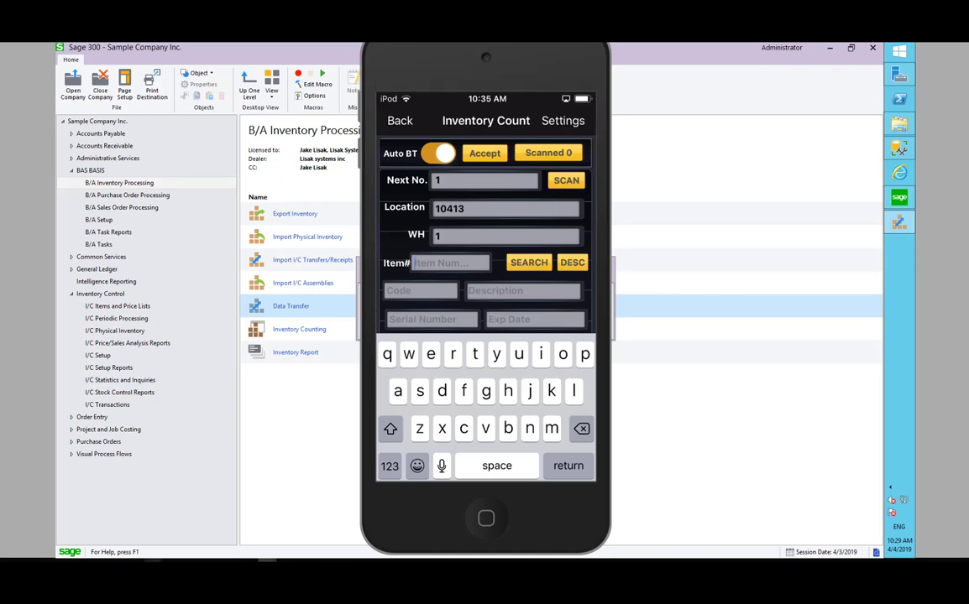
# Switch to the web portal and check the location details of scanned item A14000 in Scanned Inventory.
pyautogui.moveTo(152, 571)
pyautogui.click(230, 486)
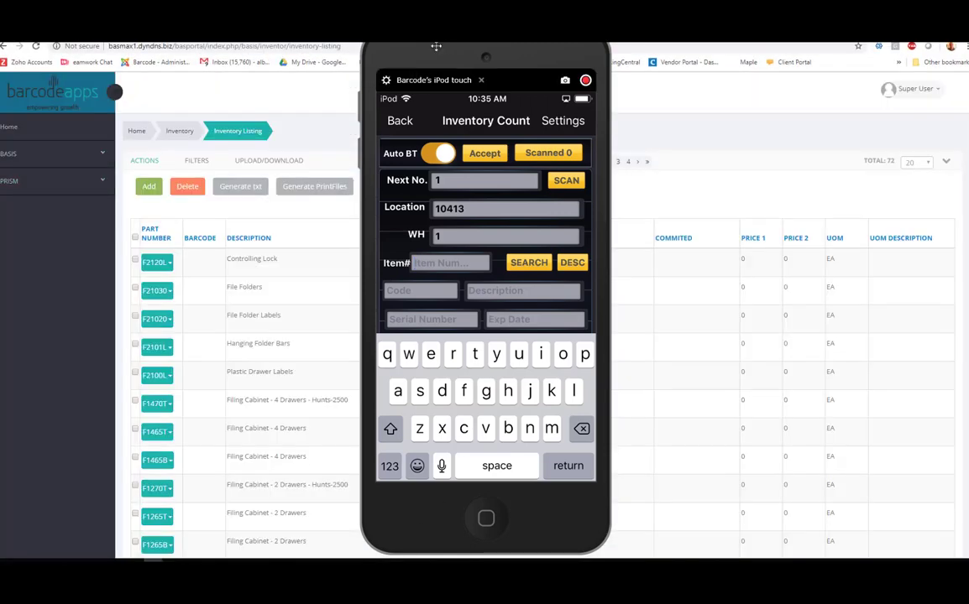
pyautogui.moveTo(436, 44); pyautogui.dragTo(0, 50)
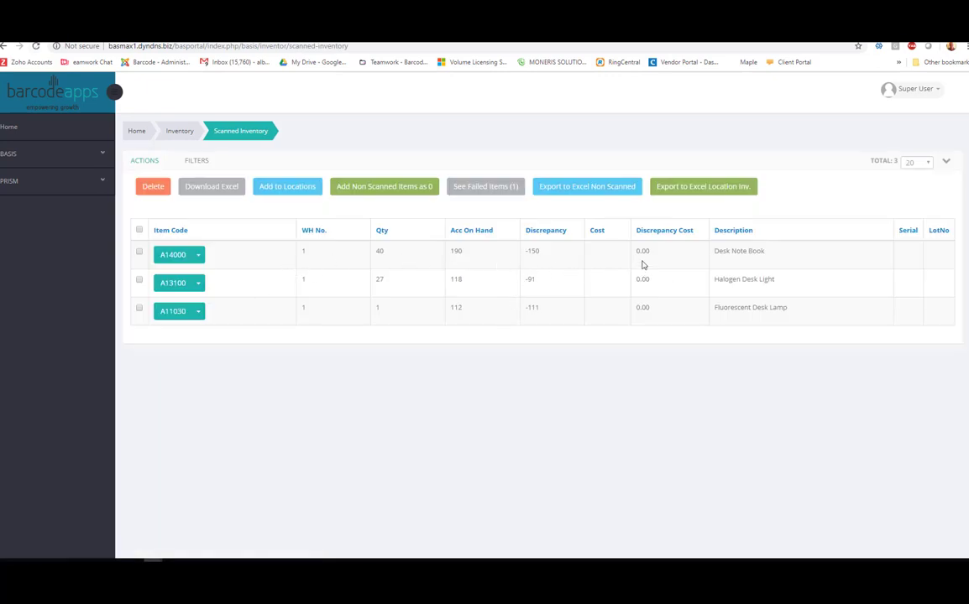
pyautogui.click(198, 255)
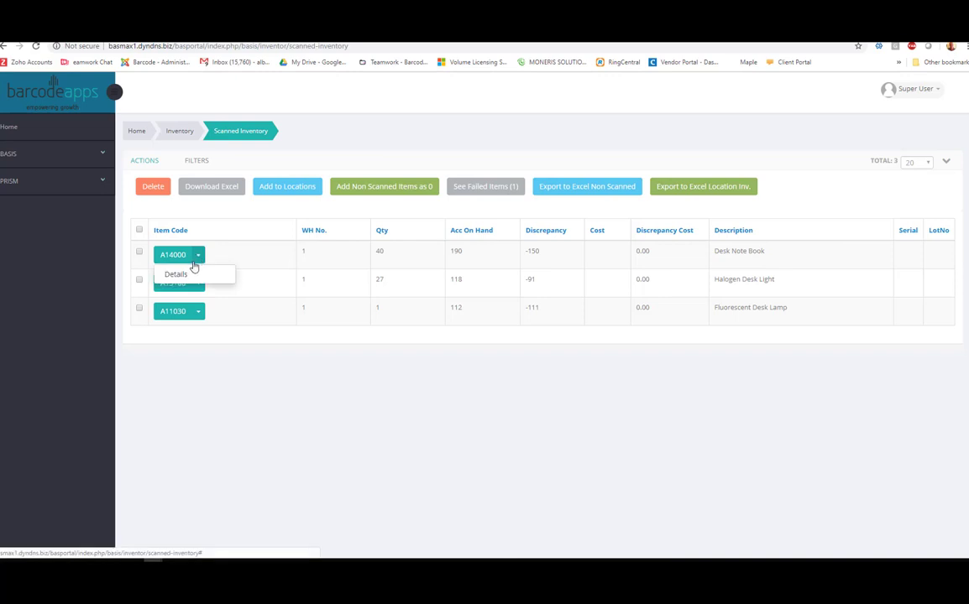
pyautogui.click(177, 275)
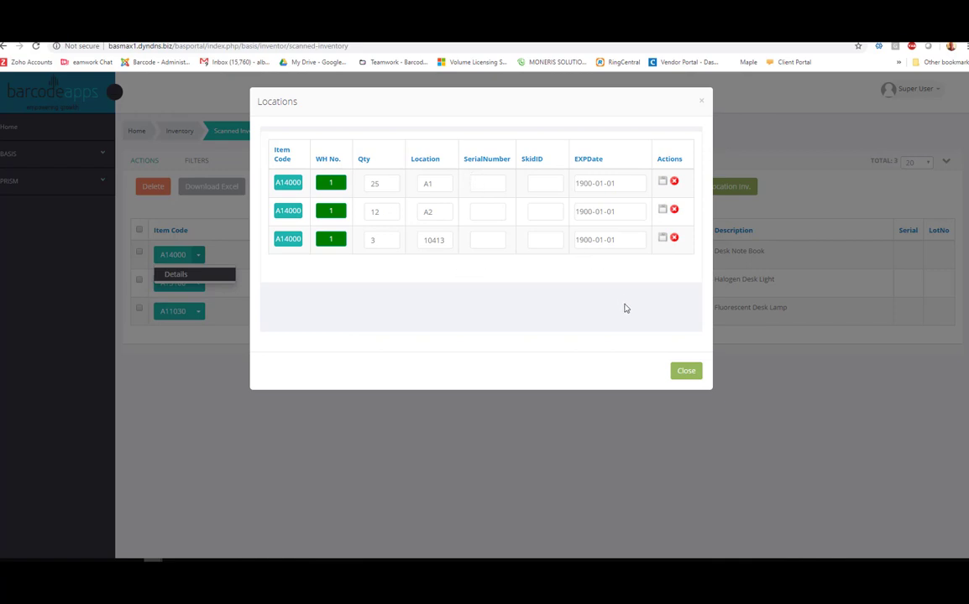
pyautogui.click(686, 371)
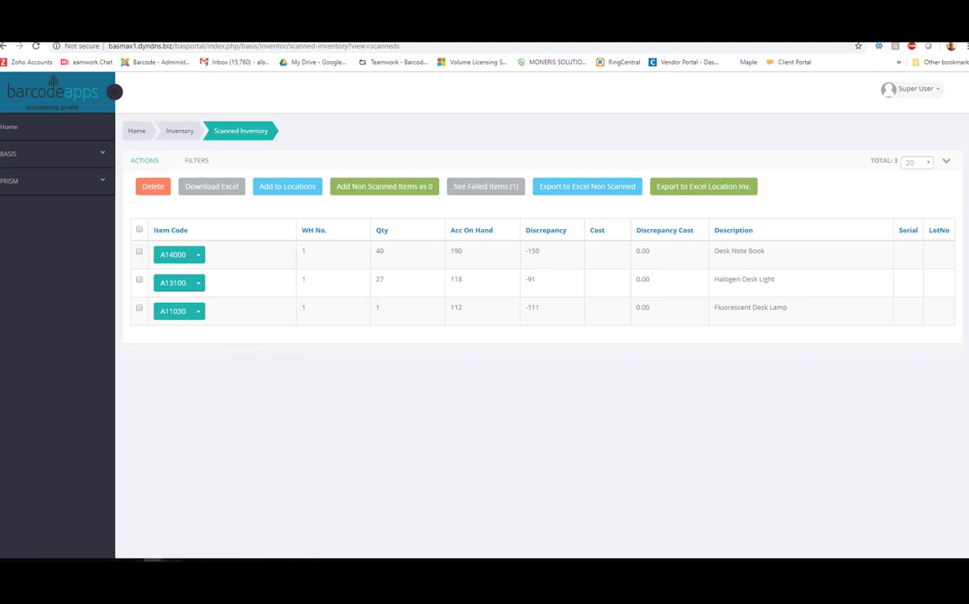
# Switch to Sage 300, open B/A Inventory Counting in place of Data Transfer, and receive the scanned counts from the cloud.
pyautogui.moveTo(172, 559)
pyautogui.click(271, 526)
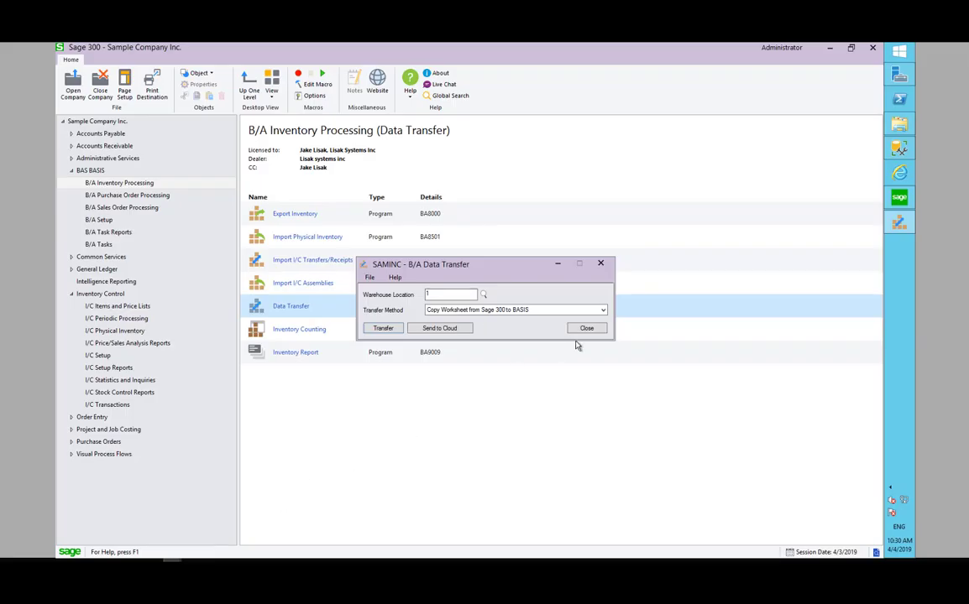
pyautogui.click(580, 328)
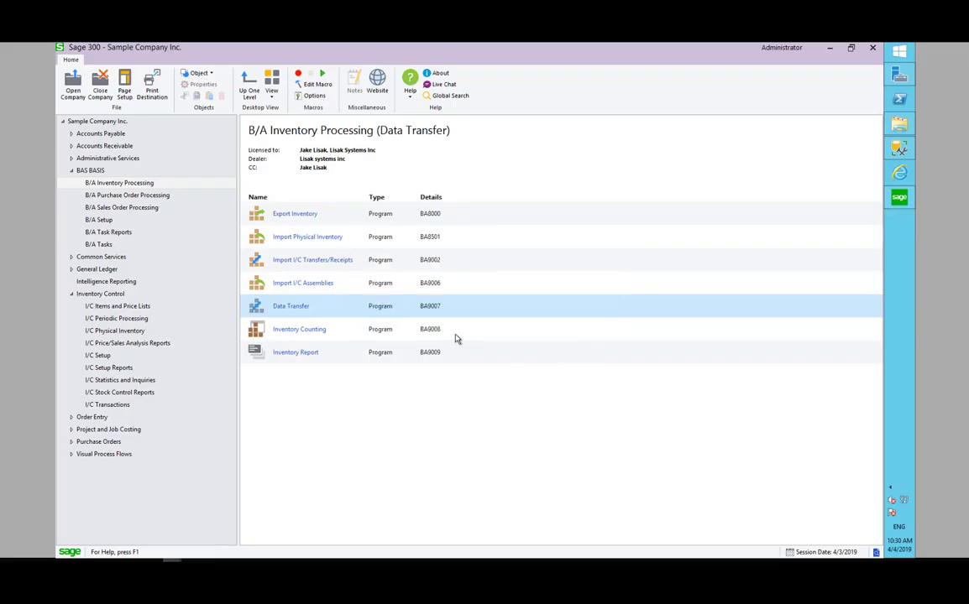
pyautogui.click(298, 331)
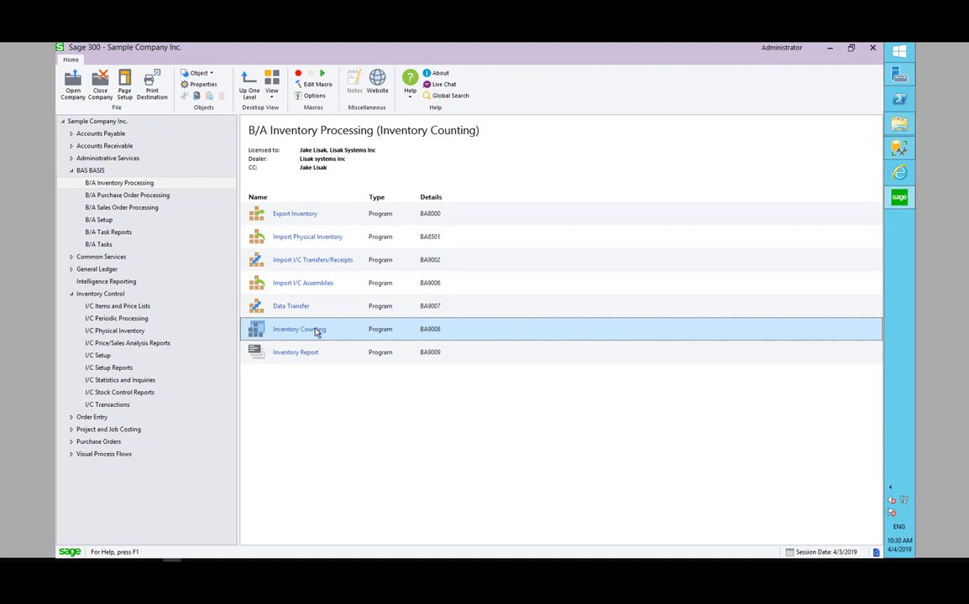
pyautogui.doubleClick(317, 333)
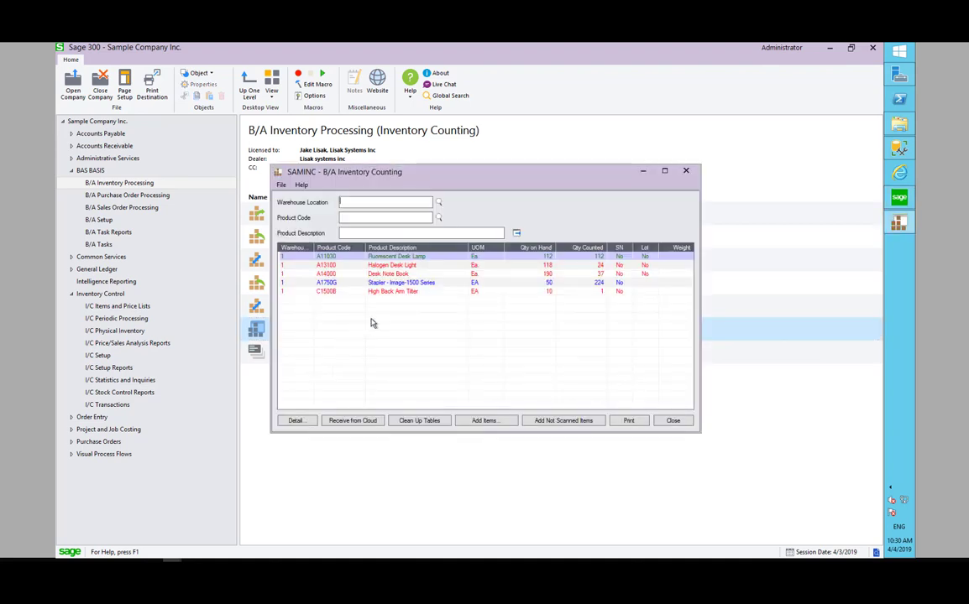
pyautogui.click(355, 421)
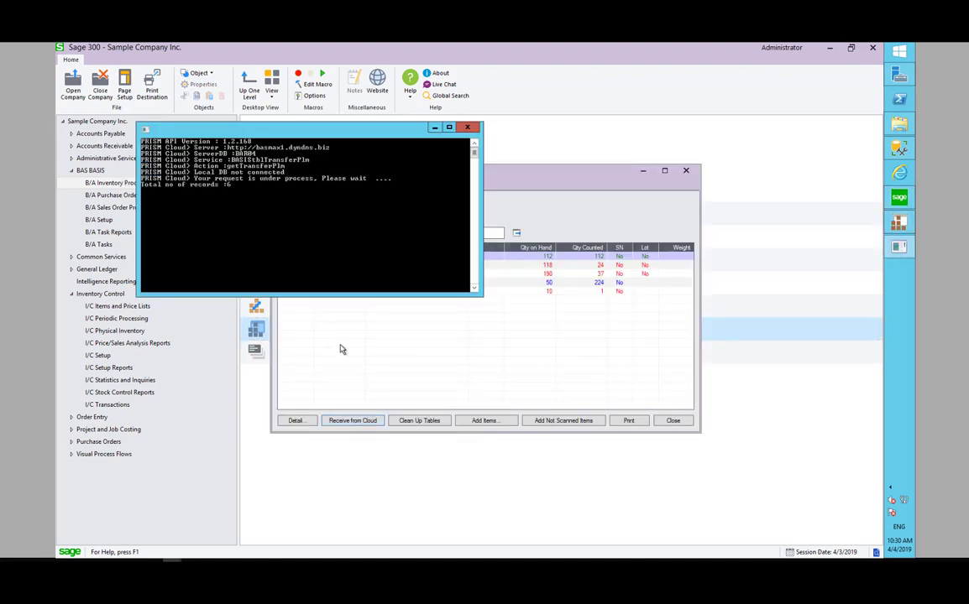
pyautogui.click(353, 421)
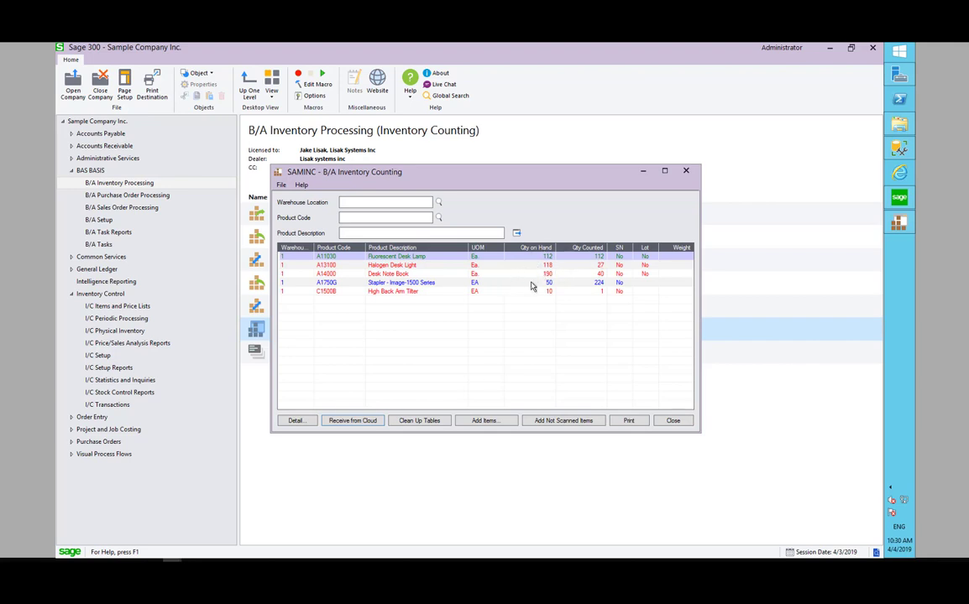
# Check the location details of counted items A11030 and A13100, and close B/A Inventory Counting.
pyautogui.doubleClick(445, 256)
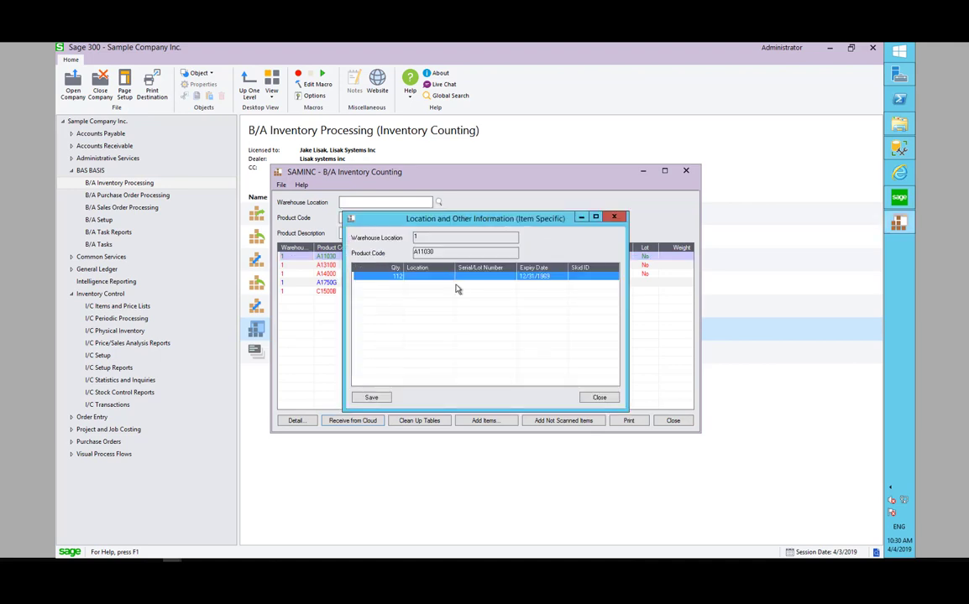
pyautogui.click(614, 218)
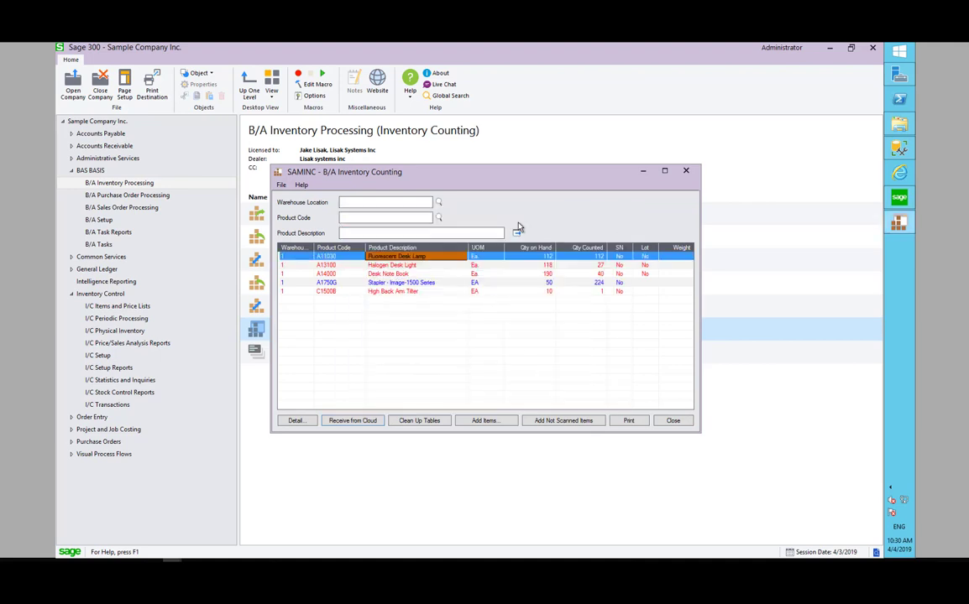
pyautogui.doubleClick(375, 266)
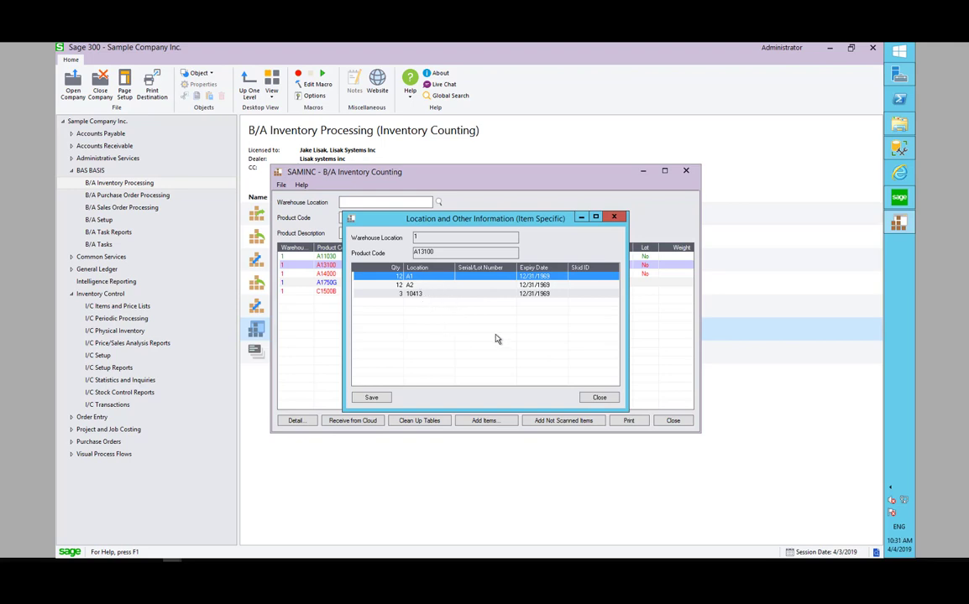
pyautogui.click(596, 398)
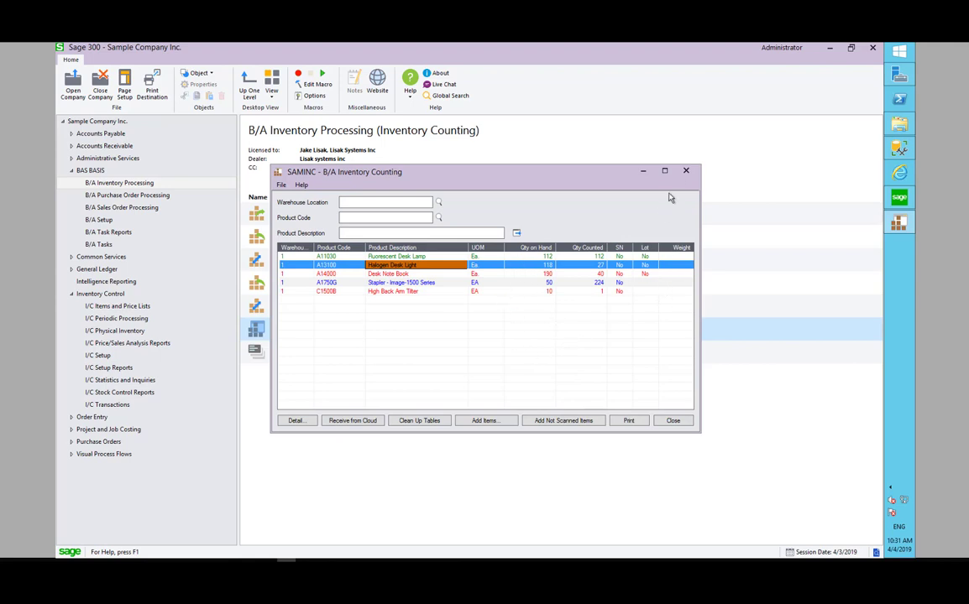
pyautogui.click(685, 170)
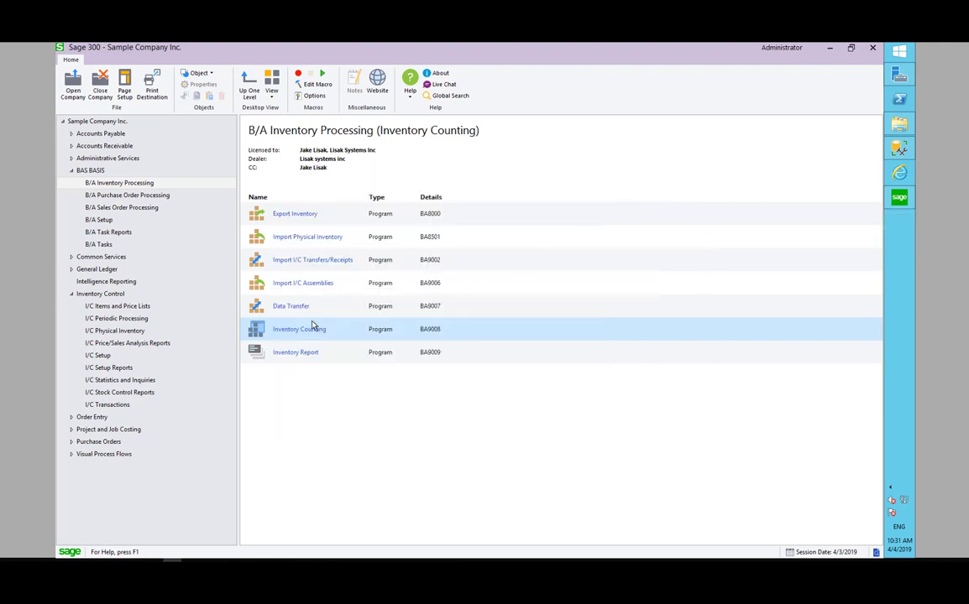
# Open the B/A Inventory Report, review its available report types, and close it without printing.
pyautogui.doubleClick(301, 357)
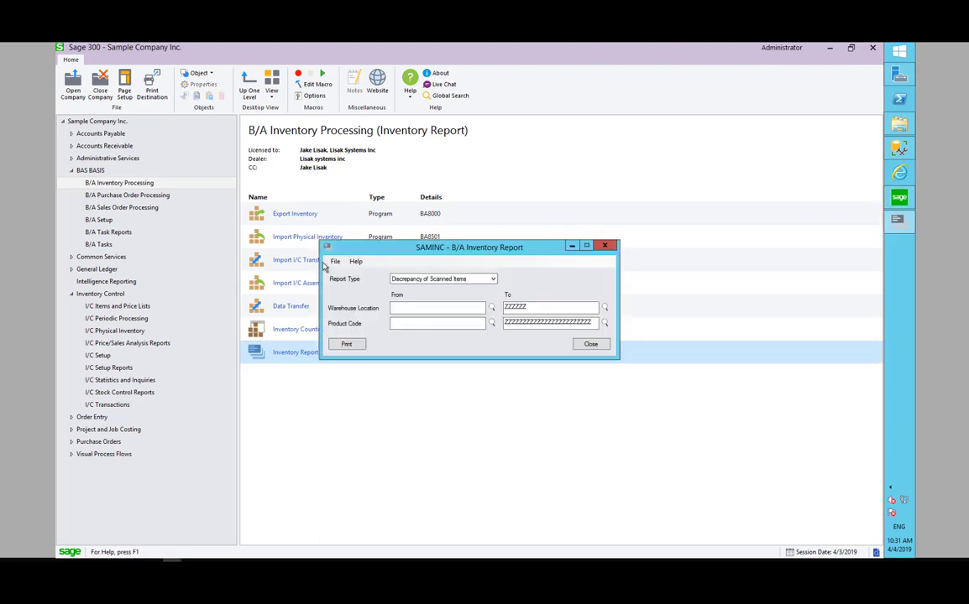
pyautogui.click(492, 278)
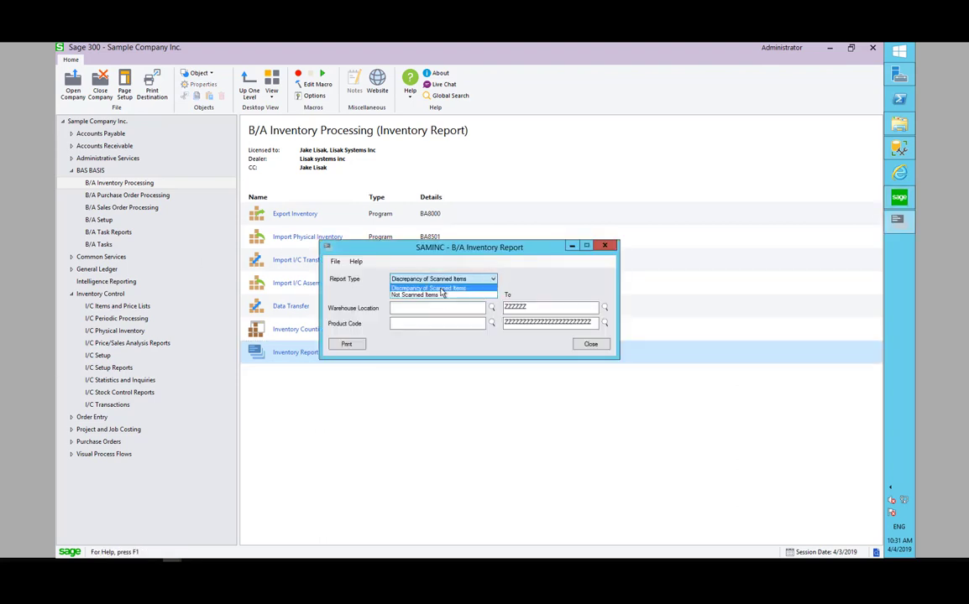
pyautogui.click(593, 346)
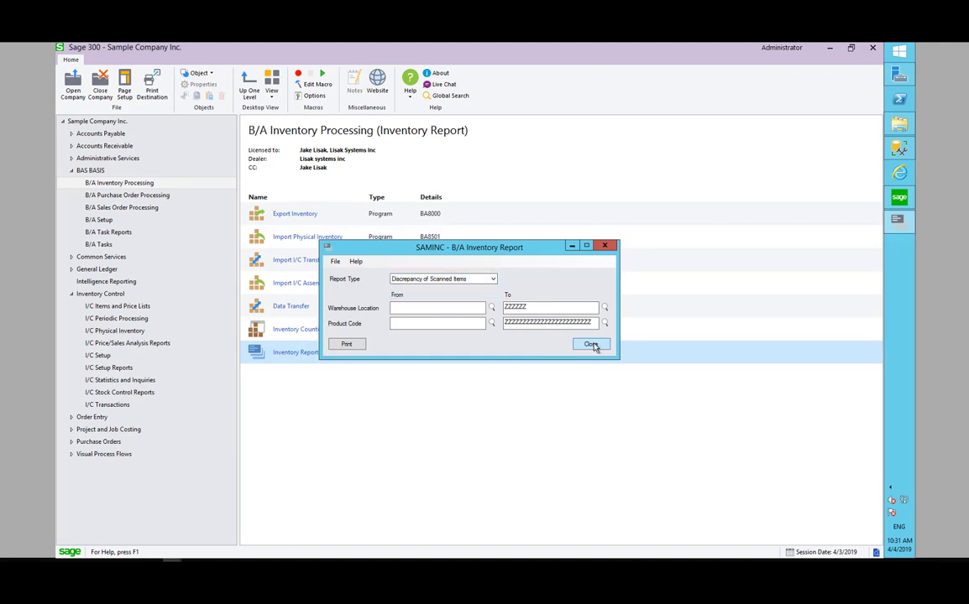
pyautogui.click(592, 346)
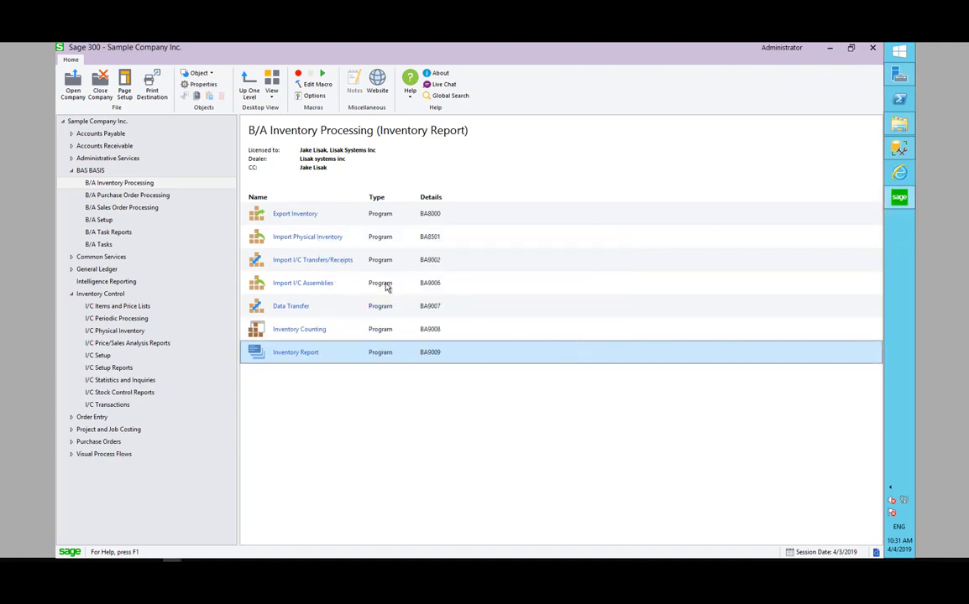
# Open B/A Import Physical Inventory to view its location and import options, and close it without importing.
pyautogui.doubleClick(304, 239)
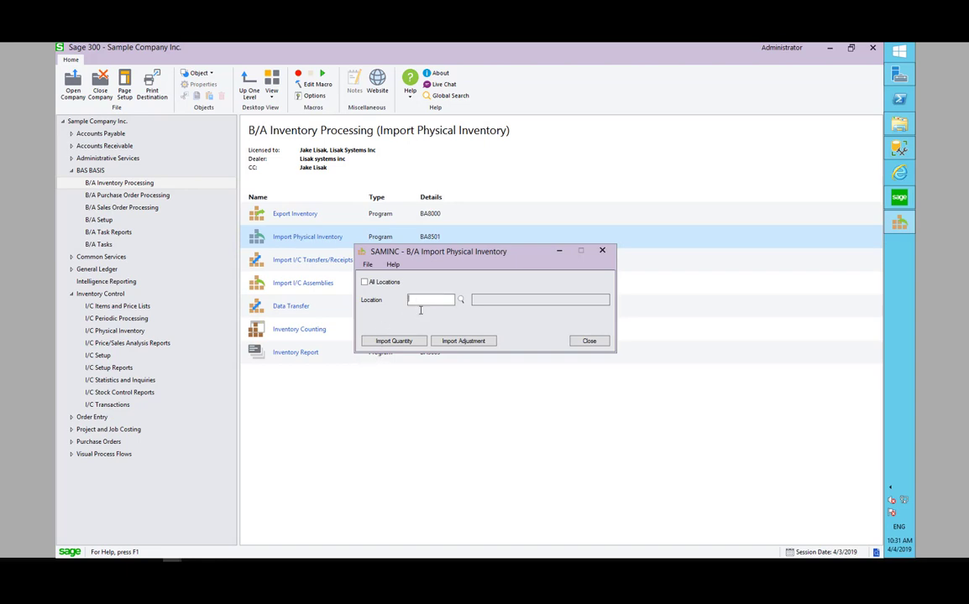
pyautogui.press('Tab')
pyautogui.click(589, 342)
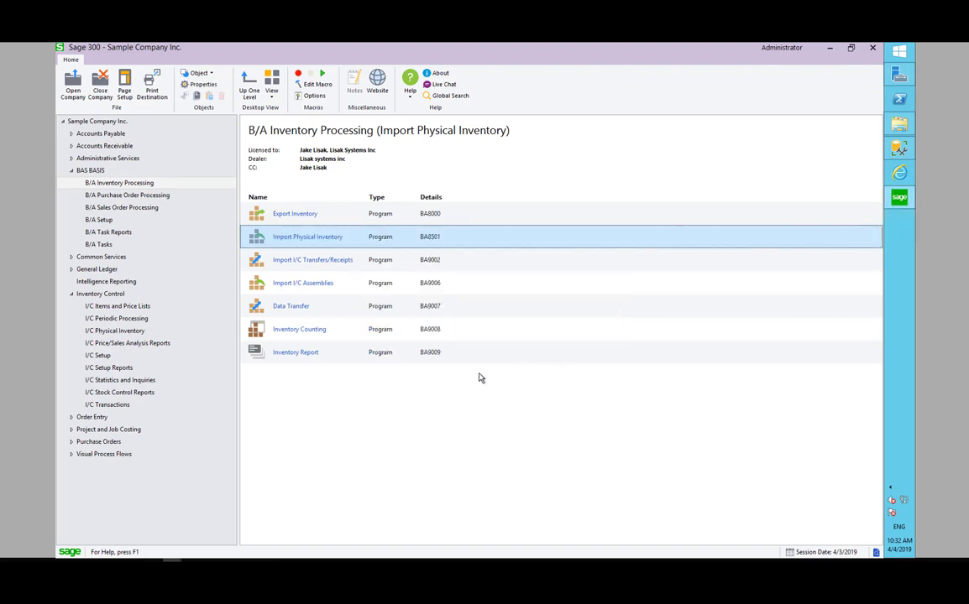
# View the B/A Import I/C Transfers/Receipts options, close them, and open B/A Import I/C Assemblies.
pyautogui.click(318, 261)
pyautogui.doubleClick(319, 262)
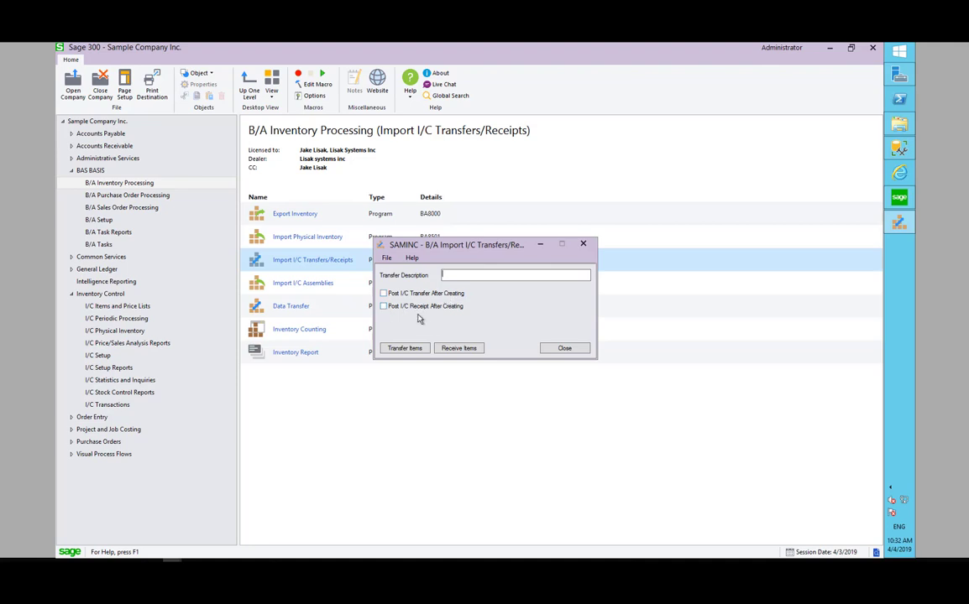
pyautogui.click(564, 349)
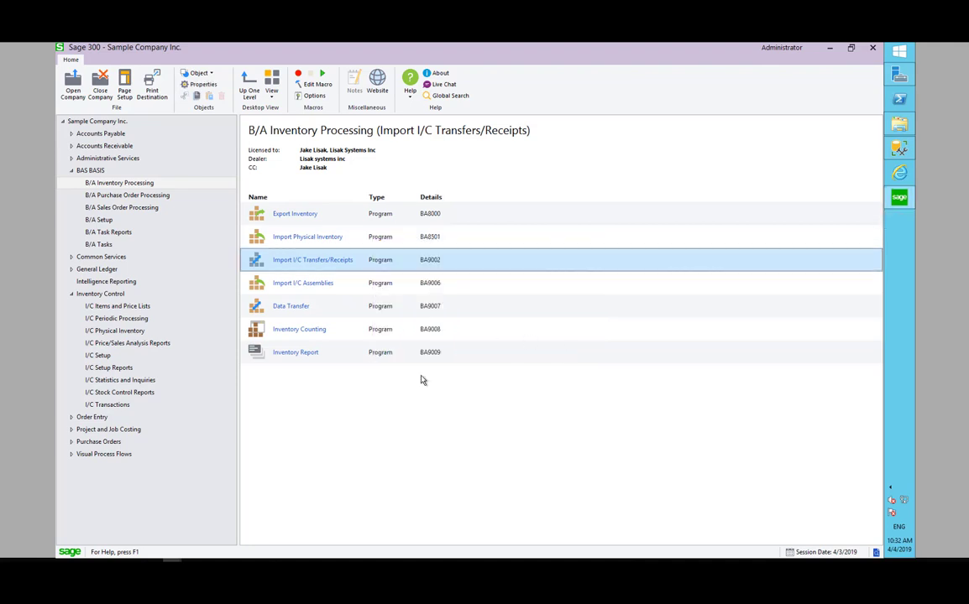
pyautogui.doubleClick(305, 283)
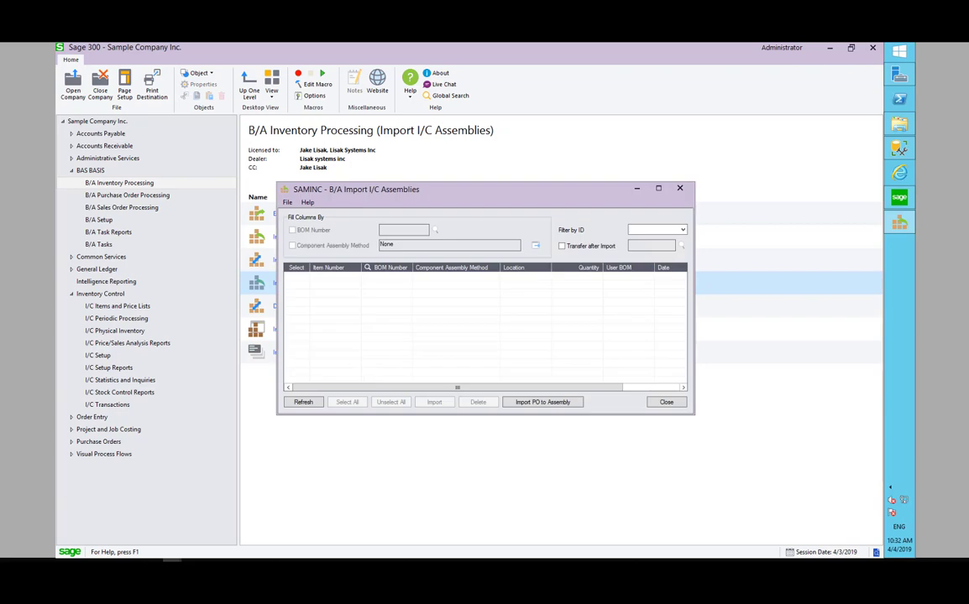
# Switch to the web portal, open the BASIS Locations list, and check the locations of item A14000.
pyautogui.moveTo(0, 228); pyautogui.dragTo(544, 70)
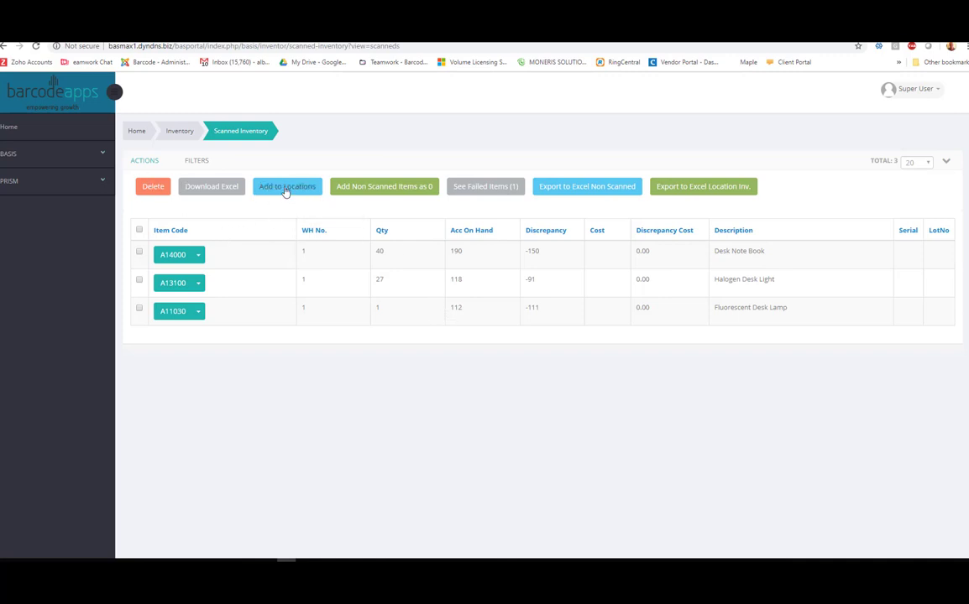
pyautogui.click(93, 155)
pyautogui.click(34, 228)
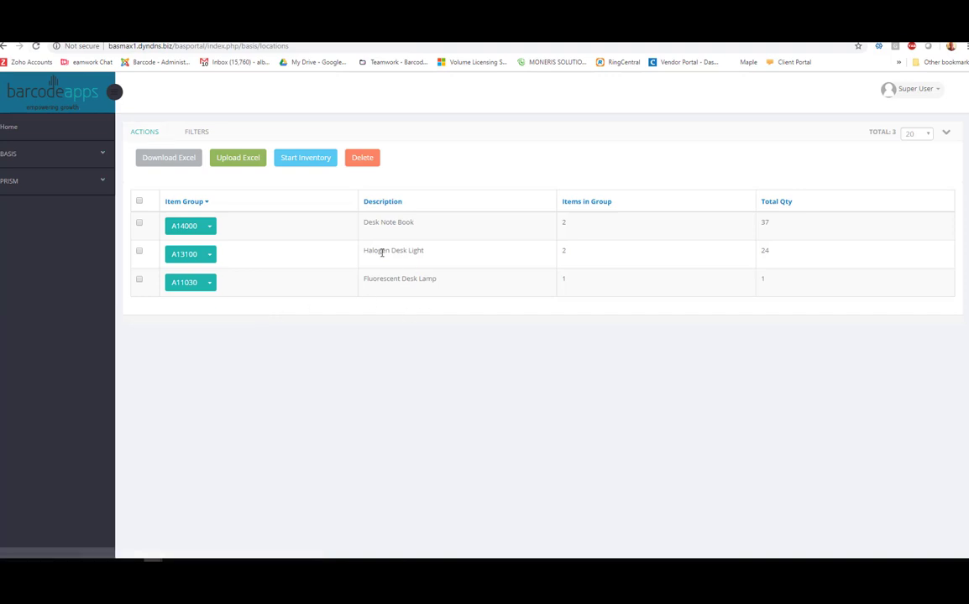
pyautogui.click(209, 226)
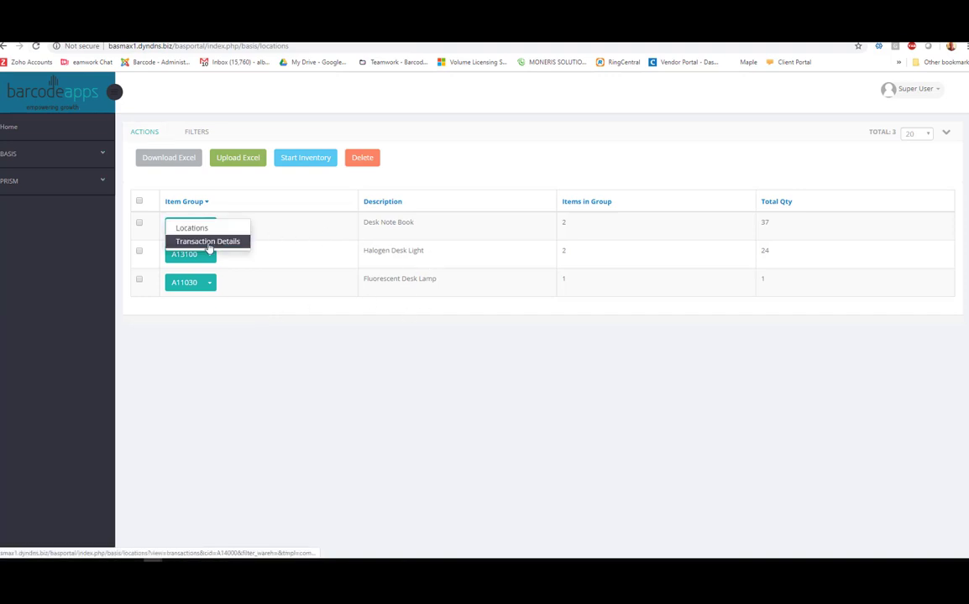
pyautogui.click(193, 227)
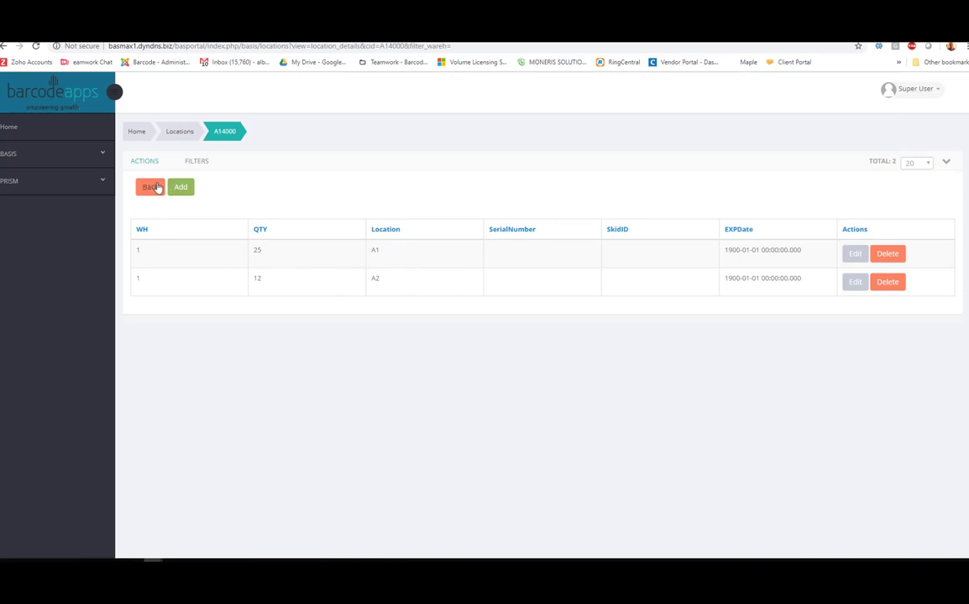
pyautogui.click(156, 187)
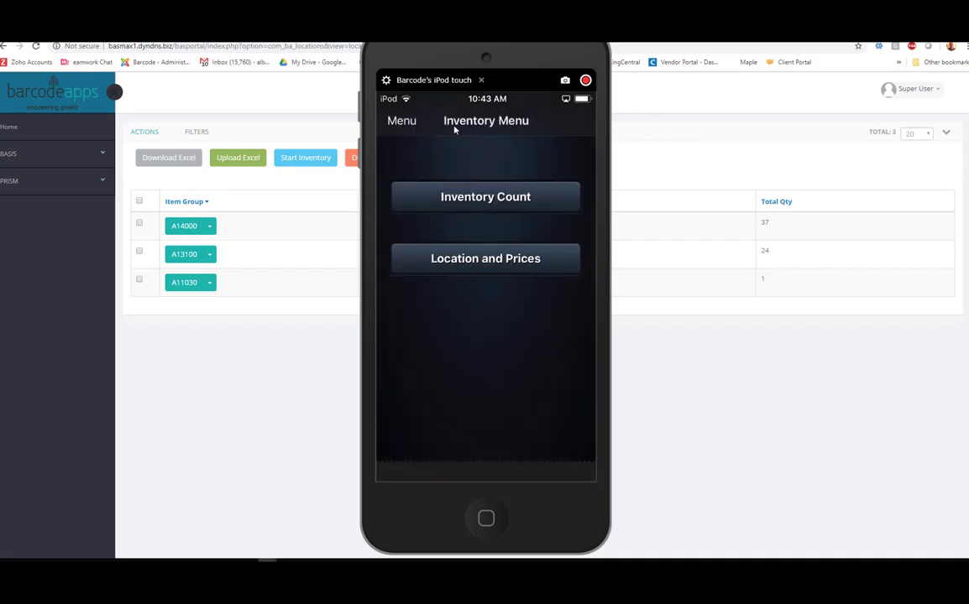
# Switch to Sage 300 and post the Bargain Mart - San Diego order in O/E Order Entry, agreeing to update it in BASIS.
pyautogui.moveTo(476, 49); pyautogui.dragTo(2, 159)
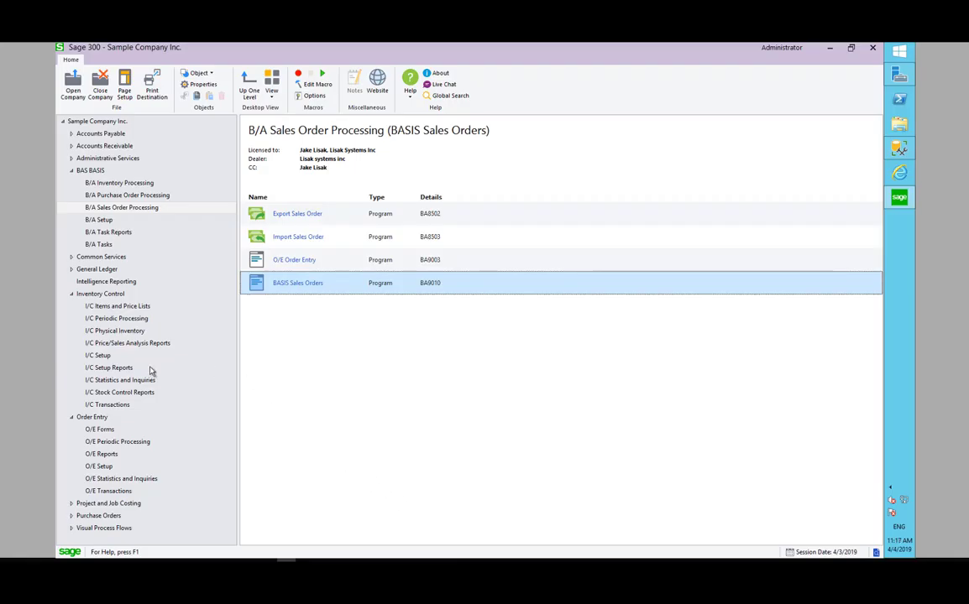
pyautogui.click(113, 493)
pyautogui.doubleClick(307, 215)
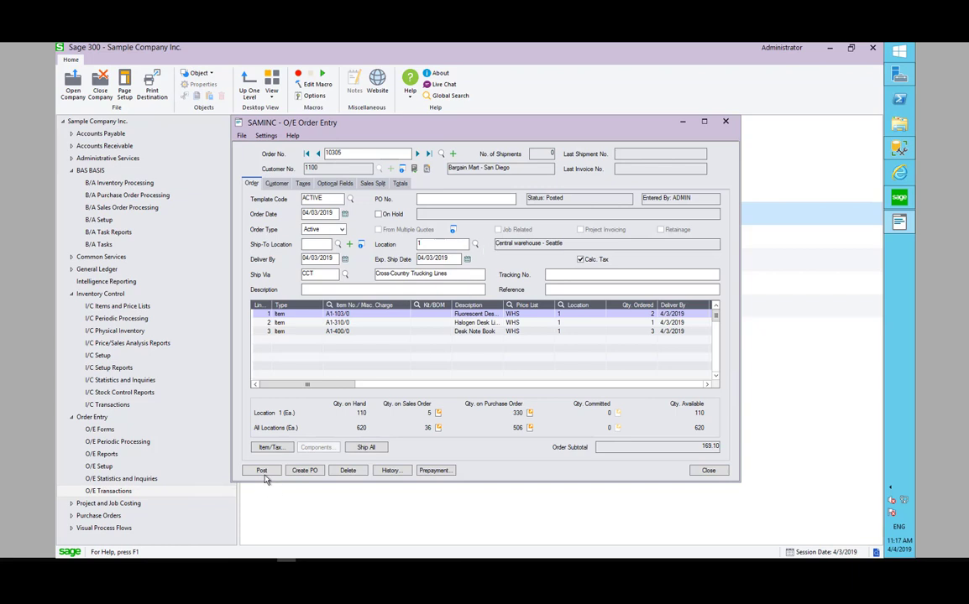
pyautogui.click(261, 470)
pyautogui.click(495, 345)
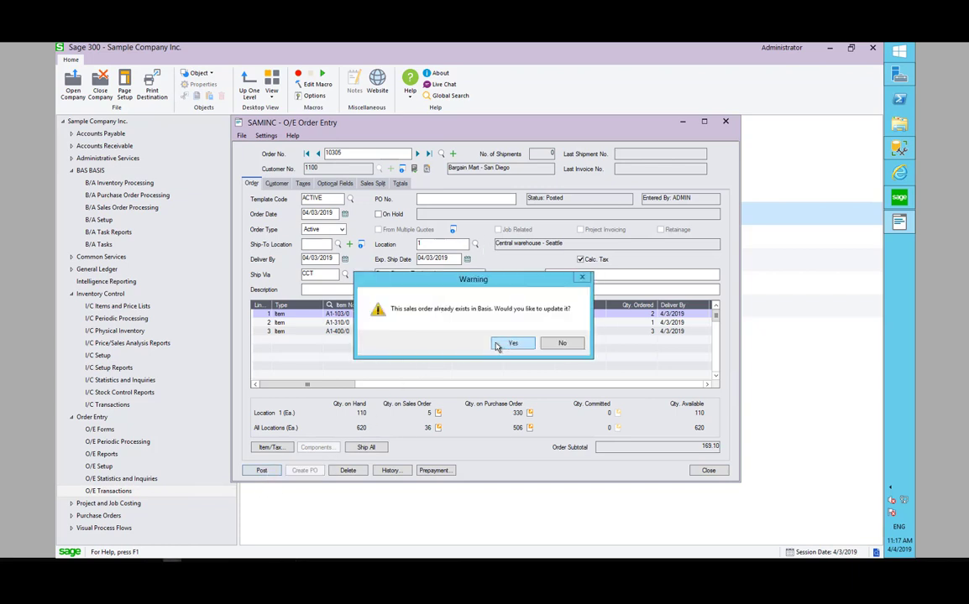
pyautogui.click(500, 344)
pyautogui.click(499, 344)
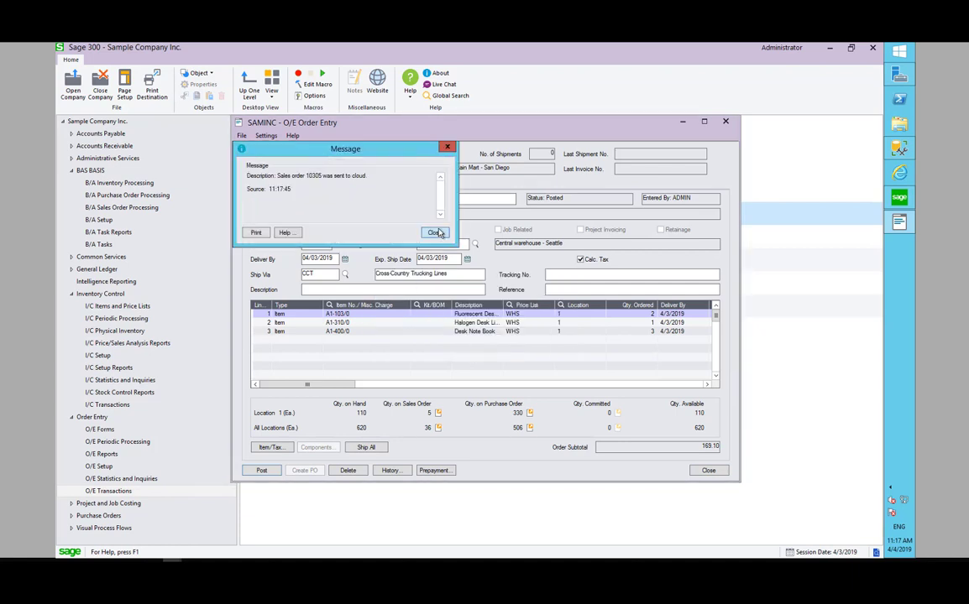
pyautogui.click(439, 233)
pyautogui.click(491, 354)
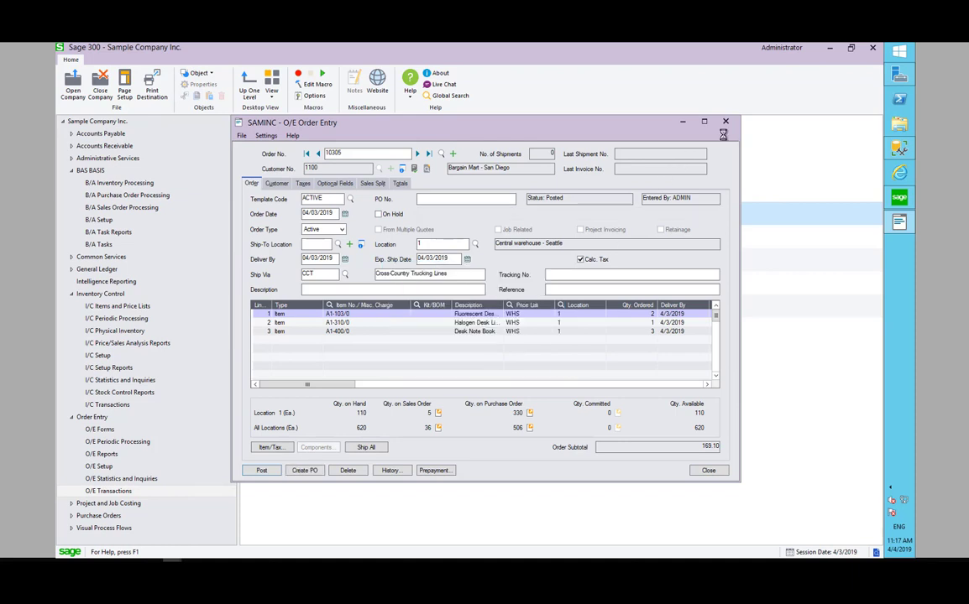
pyautogui.click(727, 122)
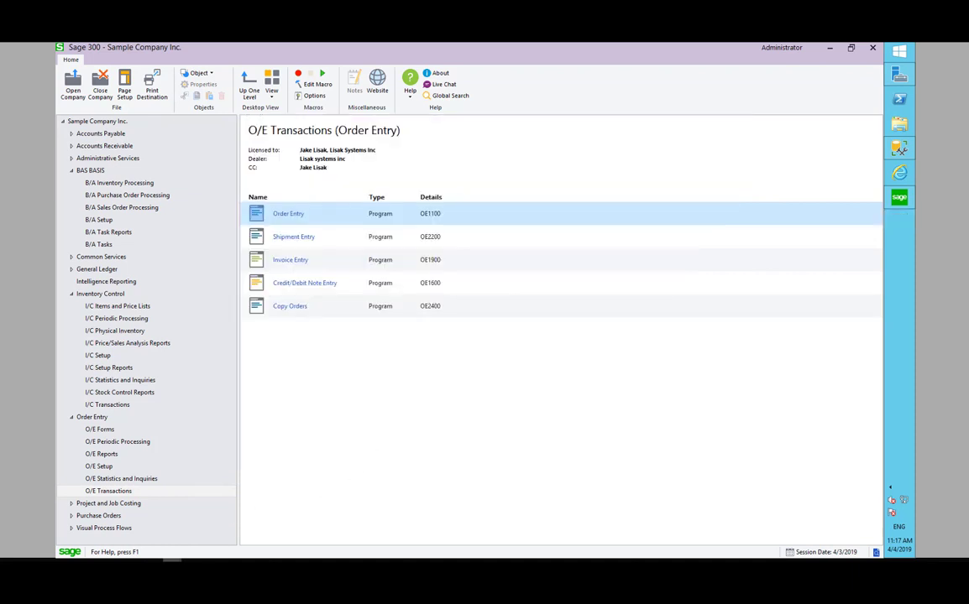
# Switch to the web portal and open the BASIS Sales Orders list to check the order sent from Sage 300.
pyautogui.moveTo(154, 566)
pyautogui.click(271, 535)
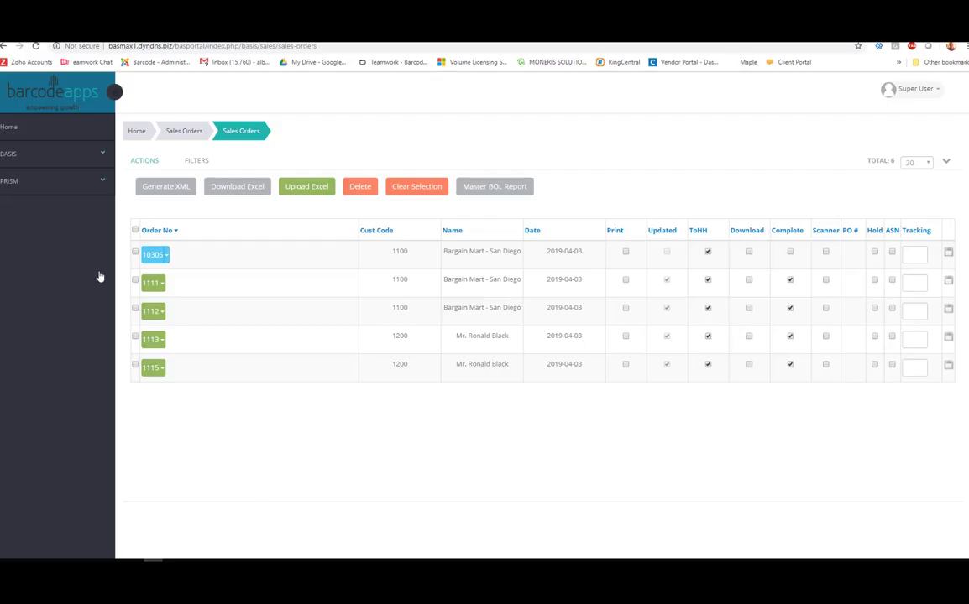
pyautogui.click(47, 160)
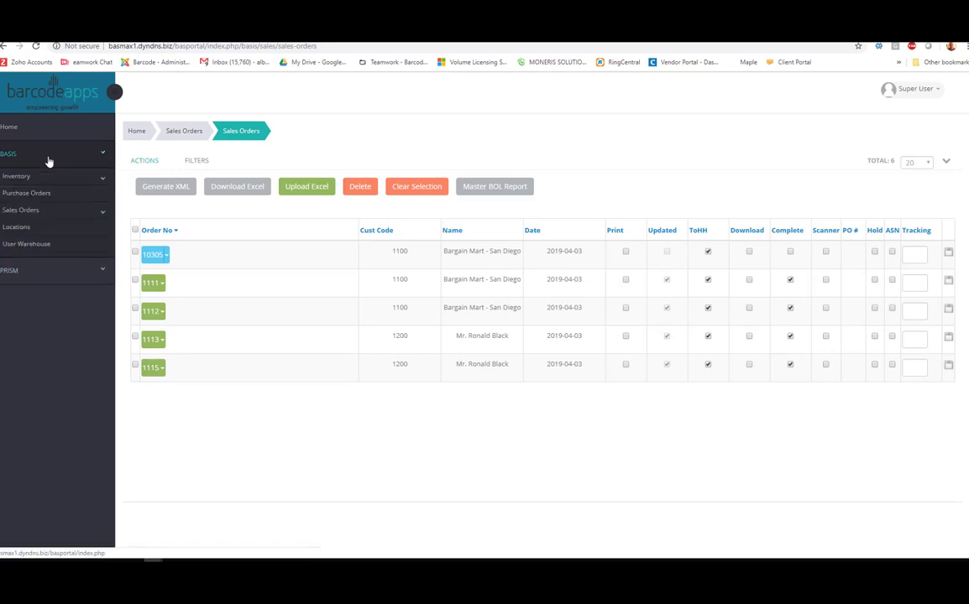
pyautogui.click(32, 211)
pyautogui.click(28, 261)
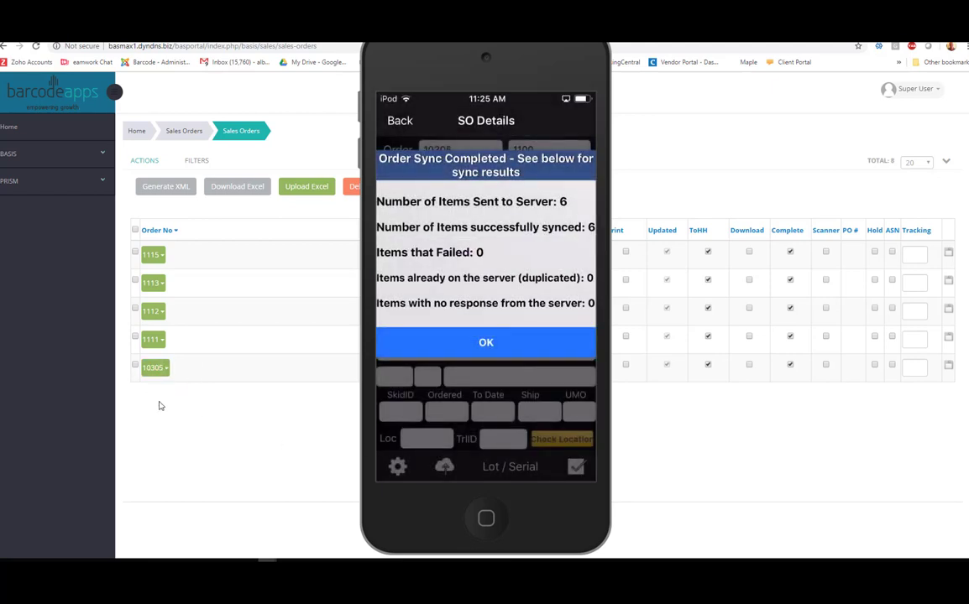
# Move the mirrored iPod aside and view the transactions of the last sales order listed for Bargain Mart - San Diego.
pyautogui.moveTo(433, 60); pyautogui.dragTo(2, 189)
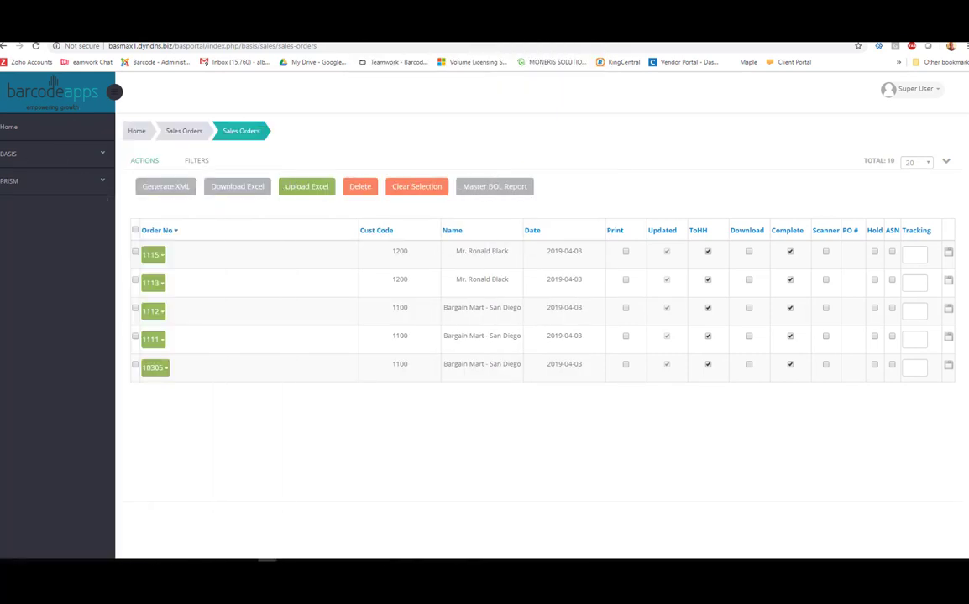
pyautogui.click(167, 373)
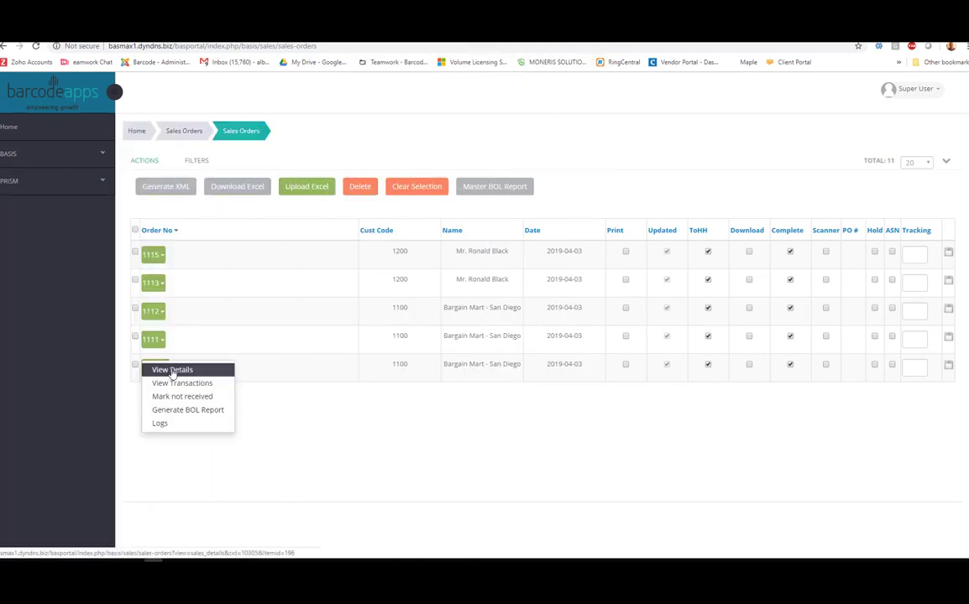
pyautogui.click(180, 384)
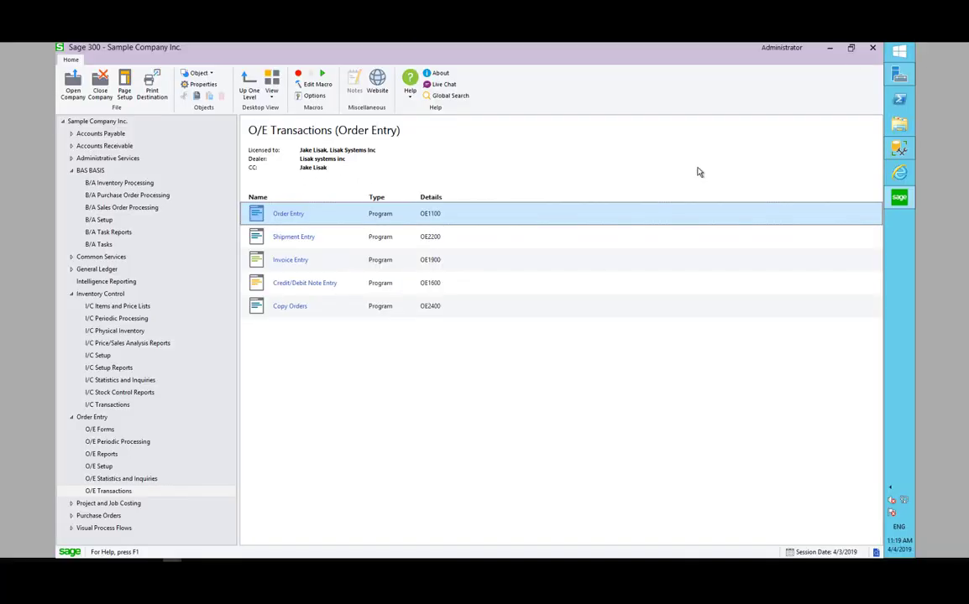
# Open BASIS Sales Orders under B/A Sales Order Processing, receive the picked orders from the cloud, and close the window.
pyautogui.click(126, 209)
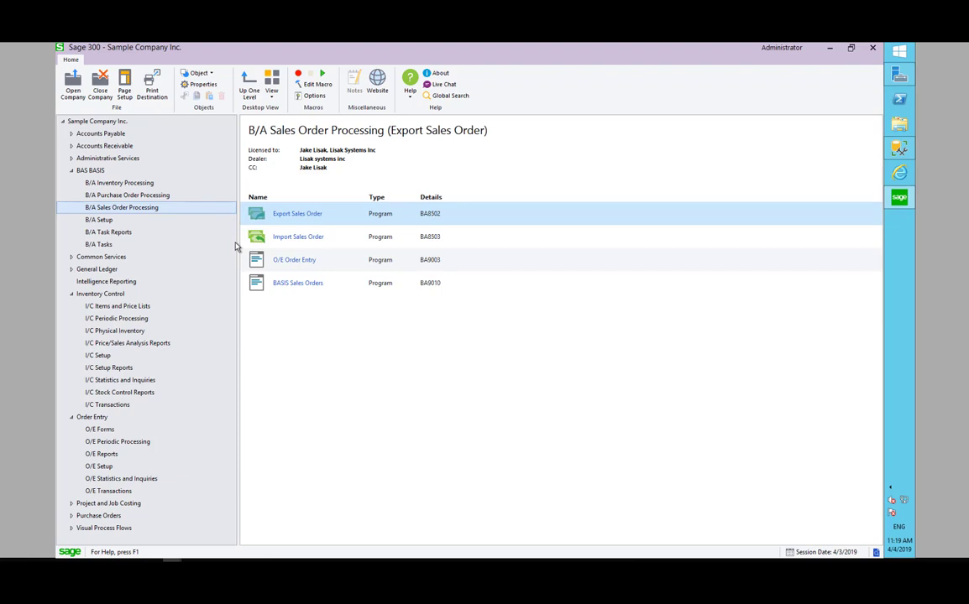
pyautogui.doubleClick(304, 283)
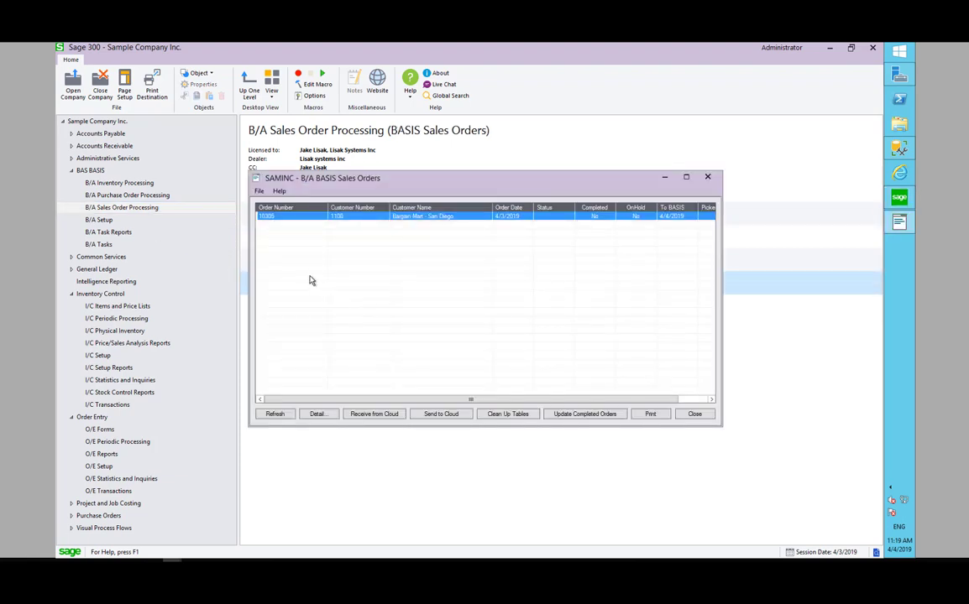
pyautogui.moveTo(424, 184); pyautogui.dragTo(441, 220)
pyautogui.click(391, 451)
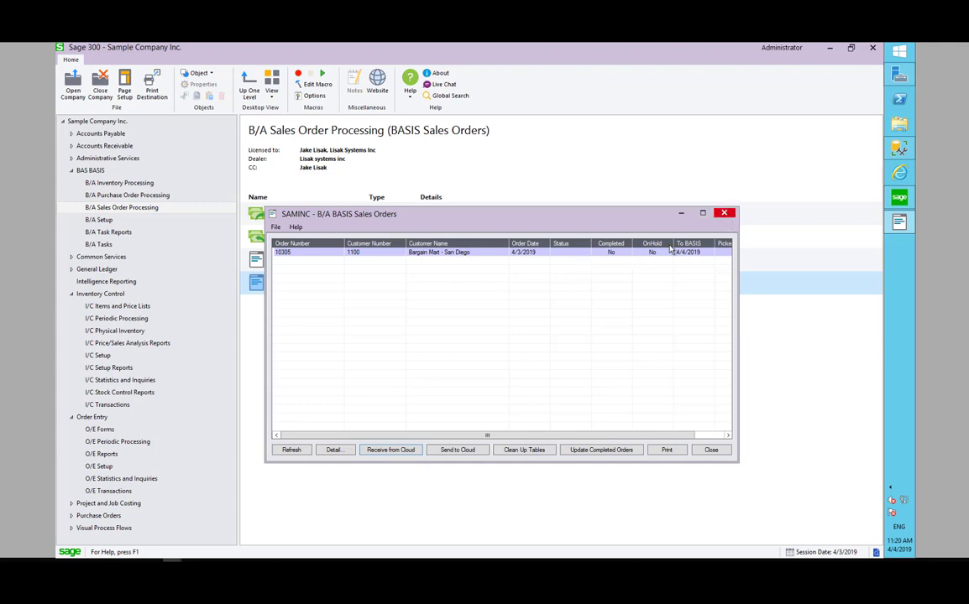
pyautogui.press('Escape')
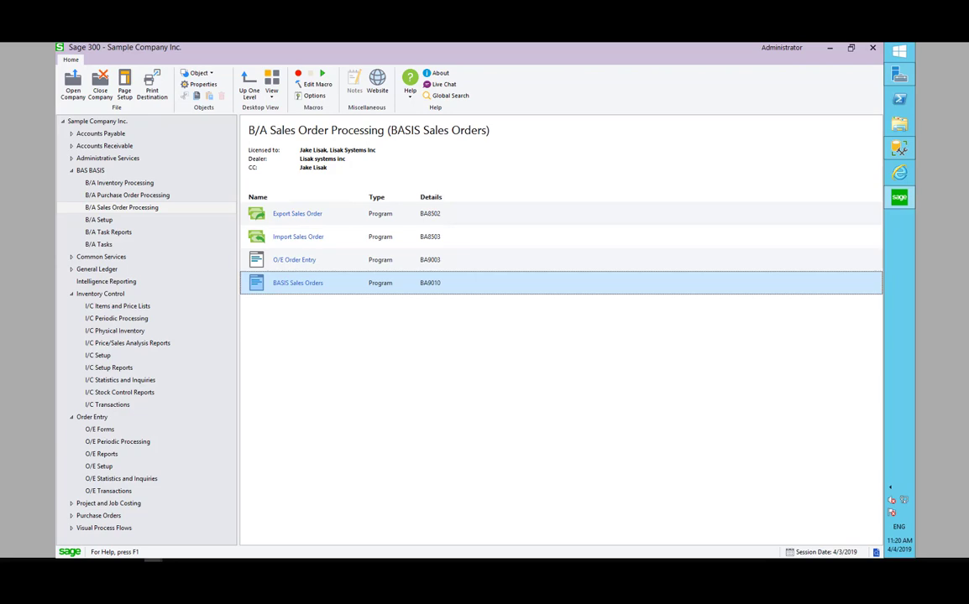
# Bring the Gmail window into view, open the Basis Inventory System Import Sales Order notification, and move the window away again.
pyautogui.moveTo(0, 231); pyautogui.dragTo(462, 113)
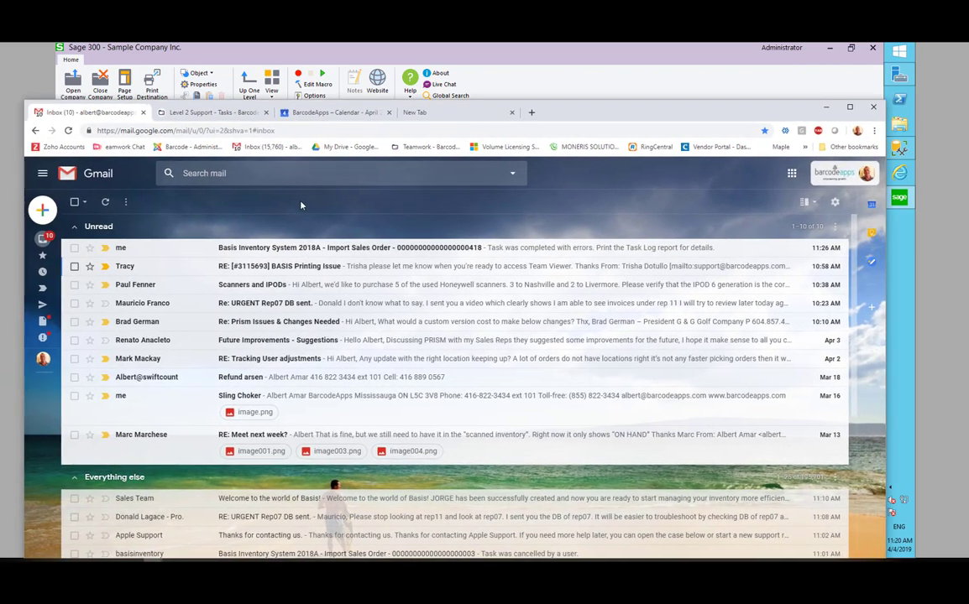
pyautogui.click(360, 249)
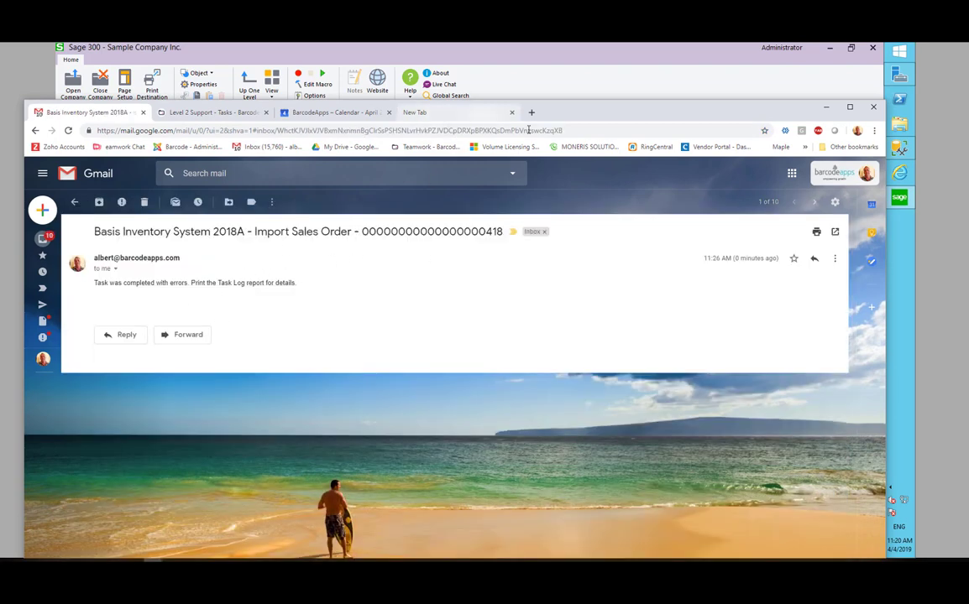
pyautogui.moveTo(508, 107); pyautogui.dragTo(0, 251)
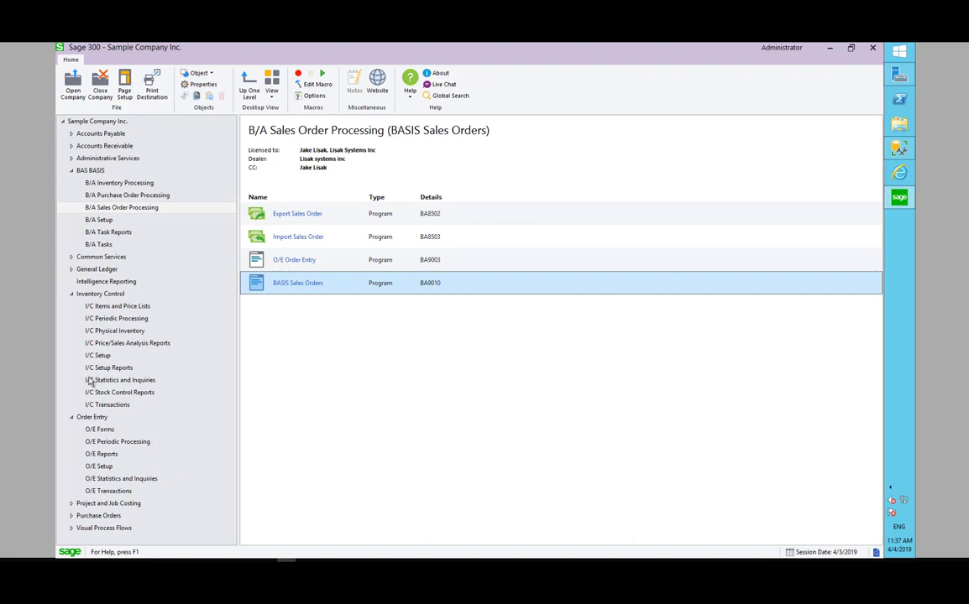
# Open BASIS Sales Orders, examine the Bargain Mart - San Diego order's details and scans, and close the windows.
pyautogui.doubleClick(314, 284)
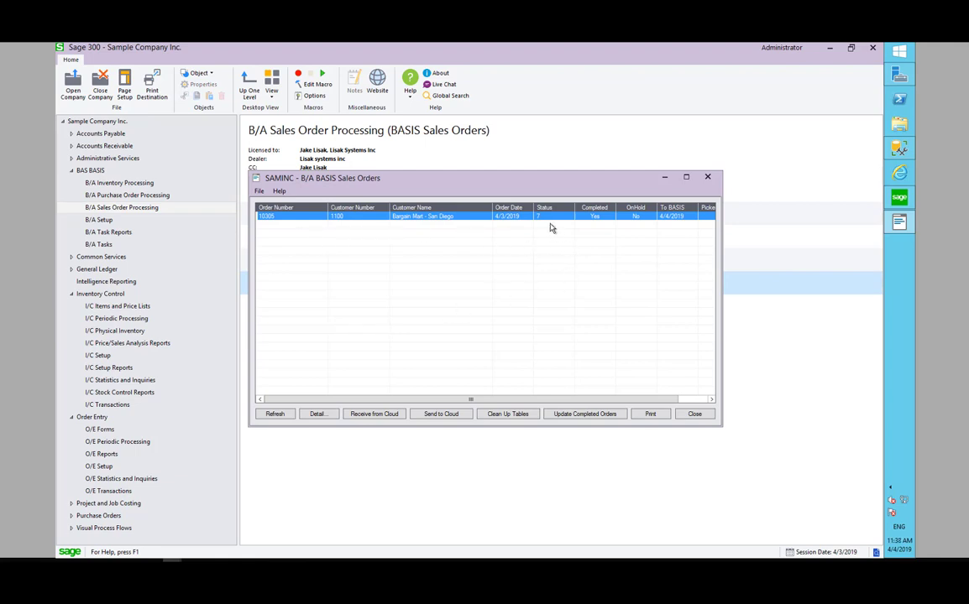
pyautogui.moveTo(544, 186); pyautogui.dragTo(536, 247)
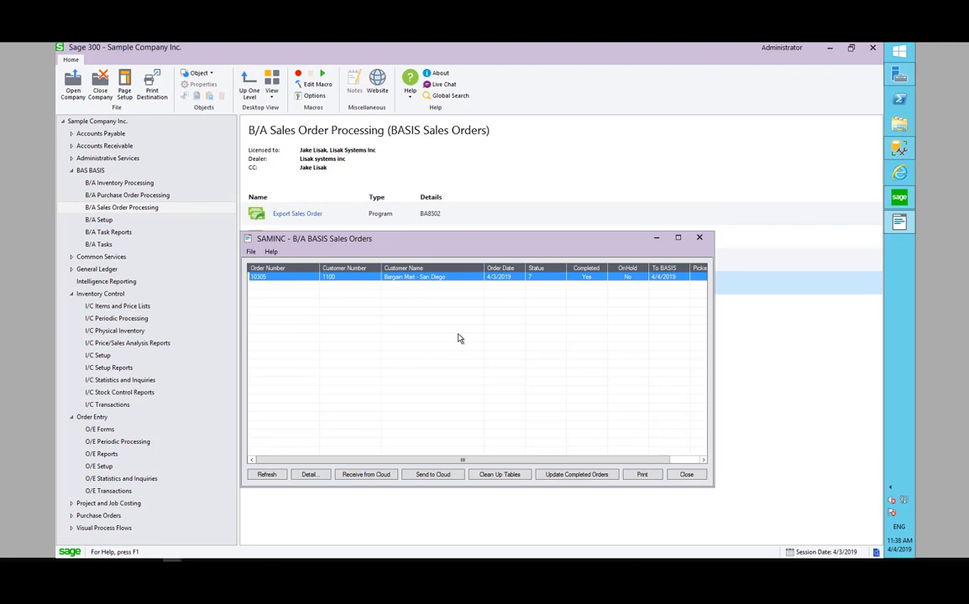
pyautogui.doubleClick(471, 278)
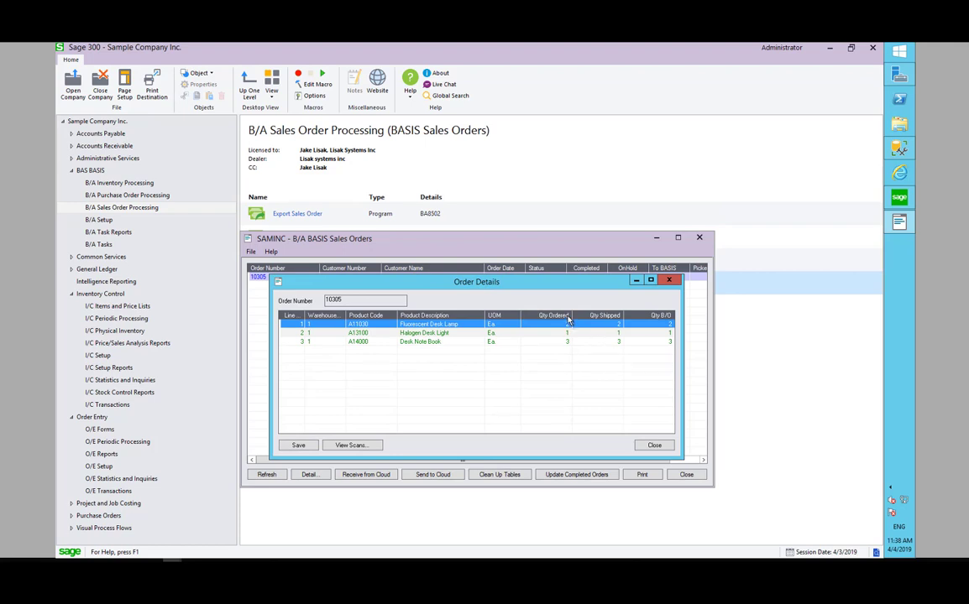
pyautogui.click(434, 336)
pyautogui.click(352, 445)
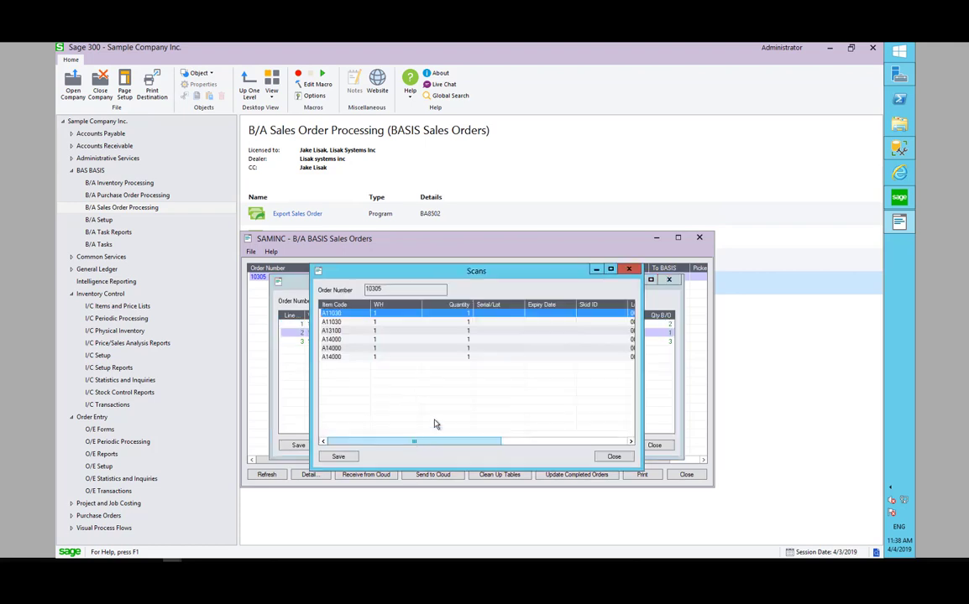
pyautogui.moveTo(425, 442); pyautogui.dragTo(397, 442)
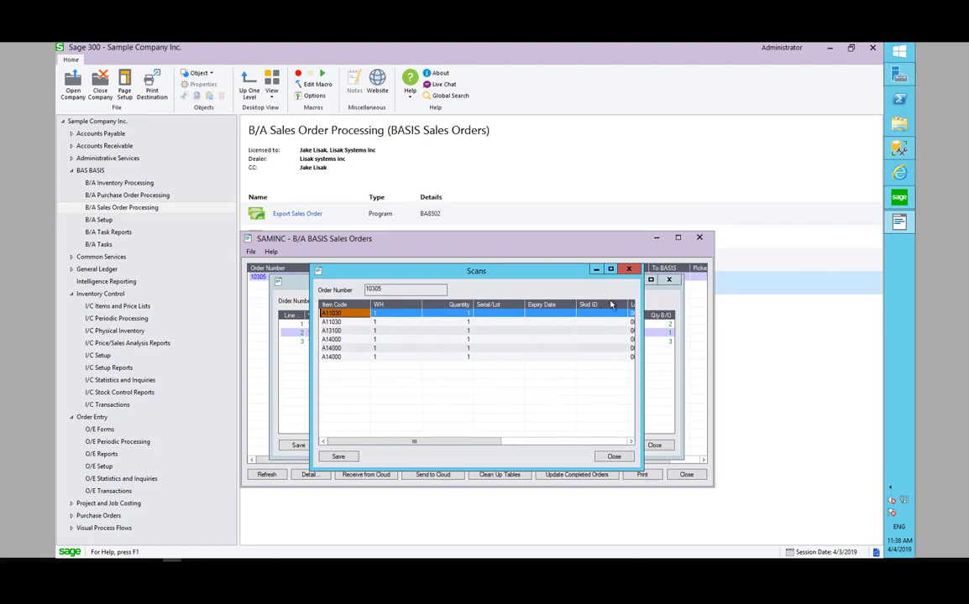
pyautogui.click(630, 269)
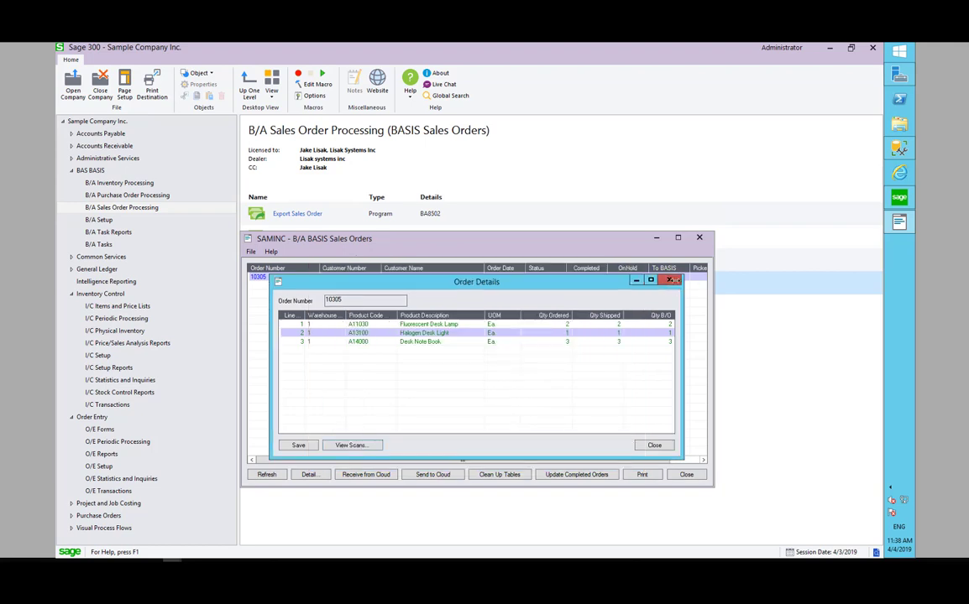
pyautogui.click(669, 279)
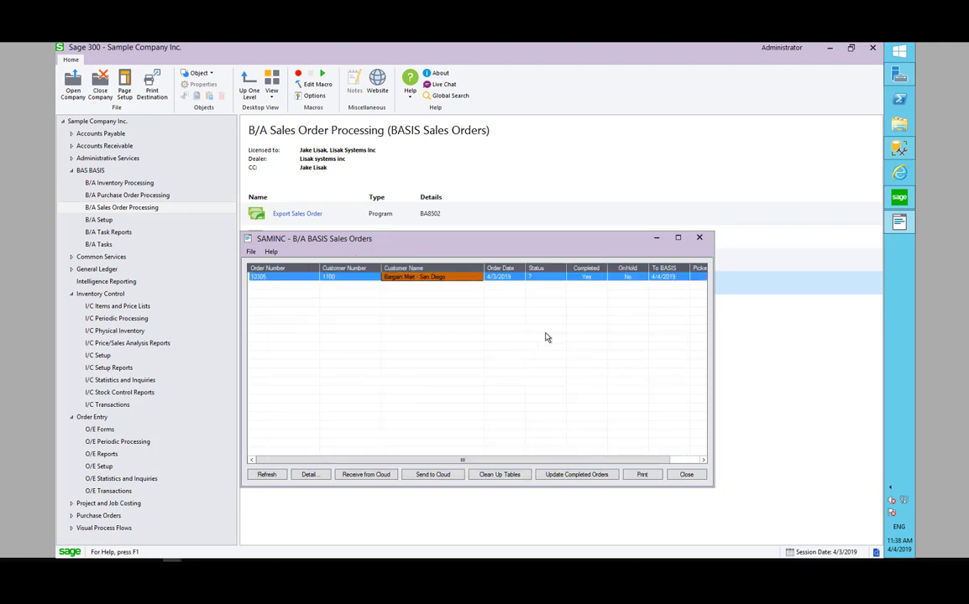
pyautogui.click(686, 475)
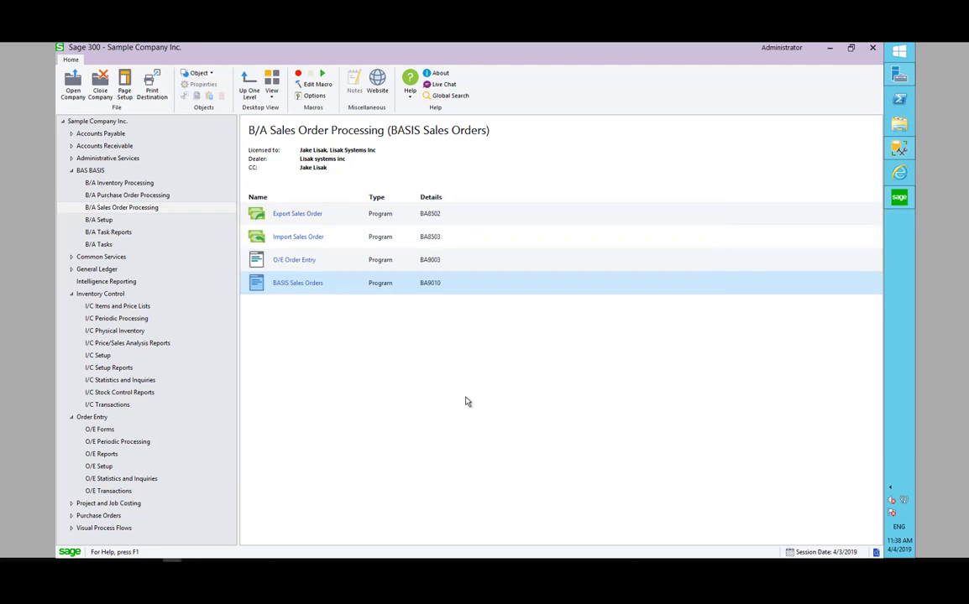
# Update the completed orders through Import Sales Order for location 1 with Print Packing Slips enabled, and dismiss the processing message.
pyautogui.click(304, 281)
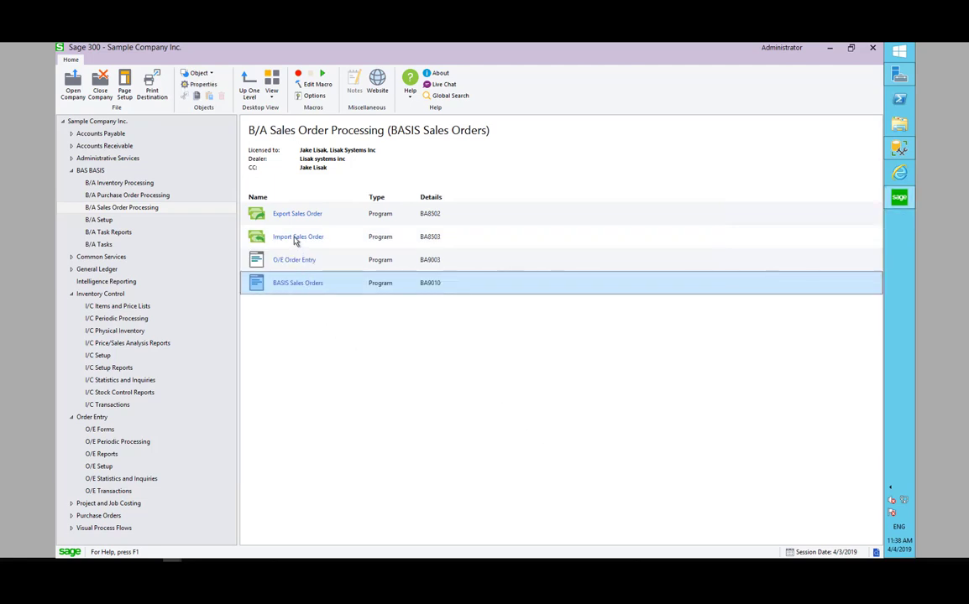
pyautogui.doubleClick(295, 237)
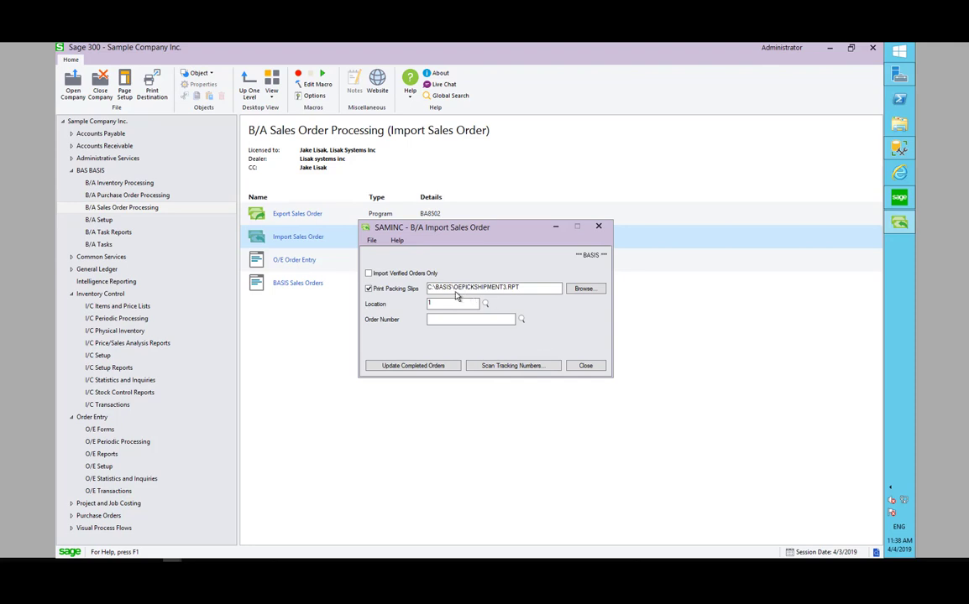
pyautogui.click(414, 367)
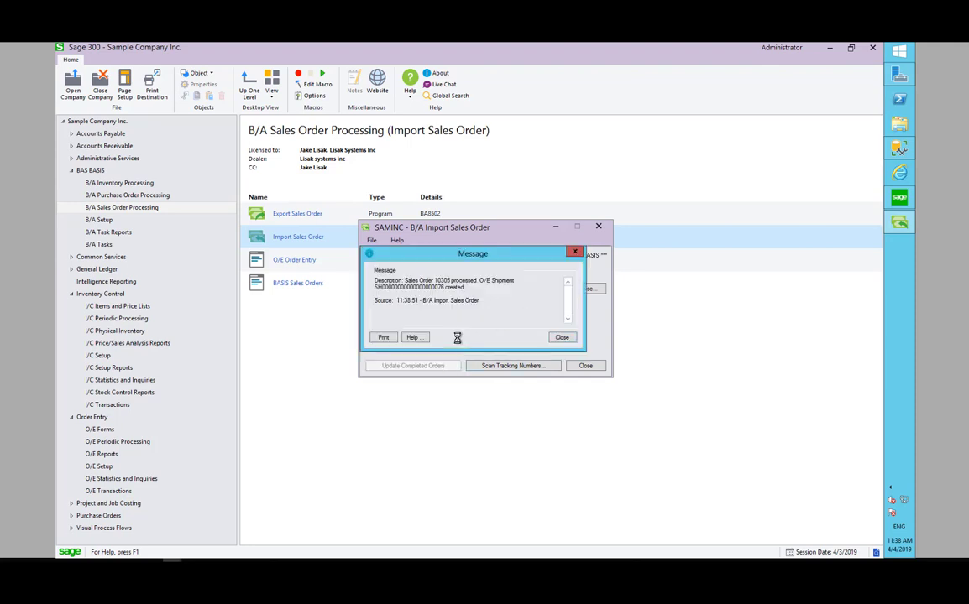
pyautogui.click(561, 338)
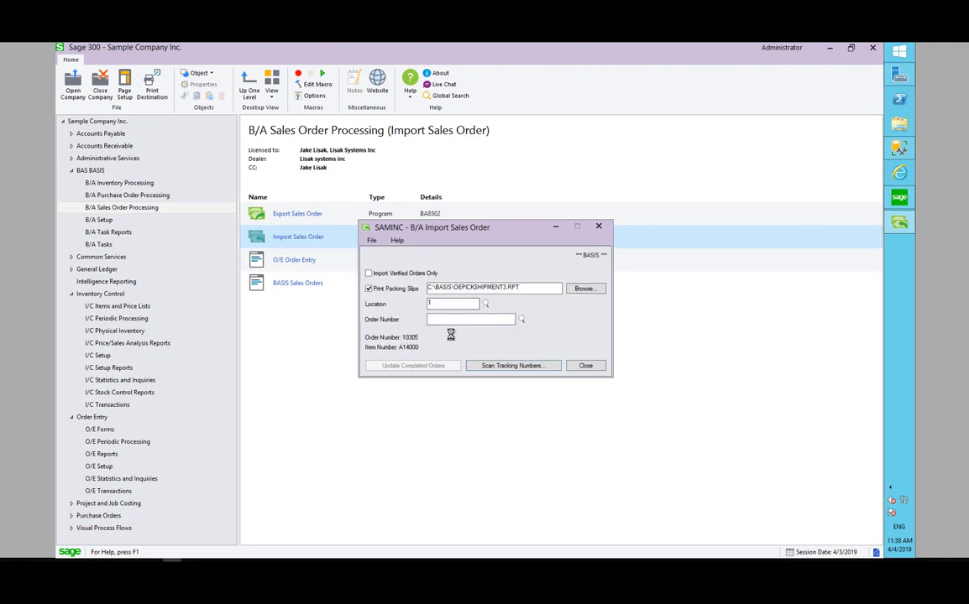
# Print the O/E picking slip to preview, and close it and the Updated Orders report.
pyautogui.click(414, 398)
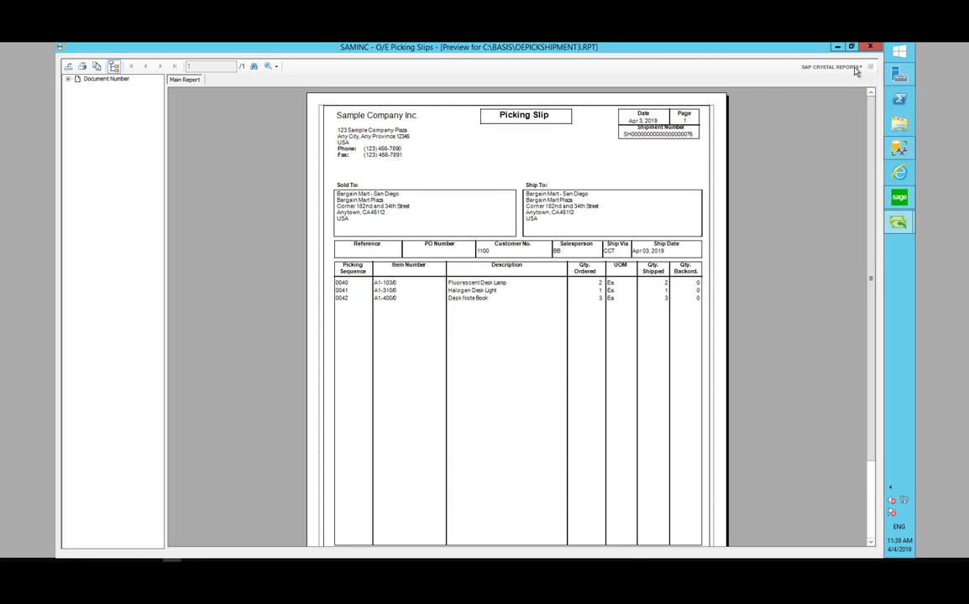
pyautogui.click(871, 47)
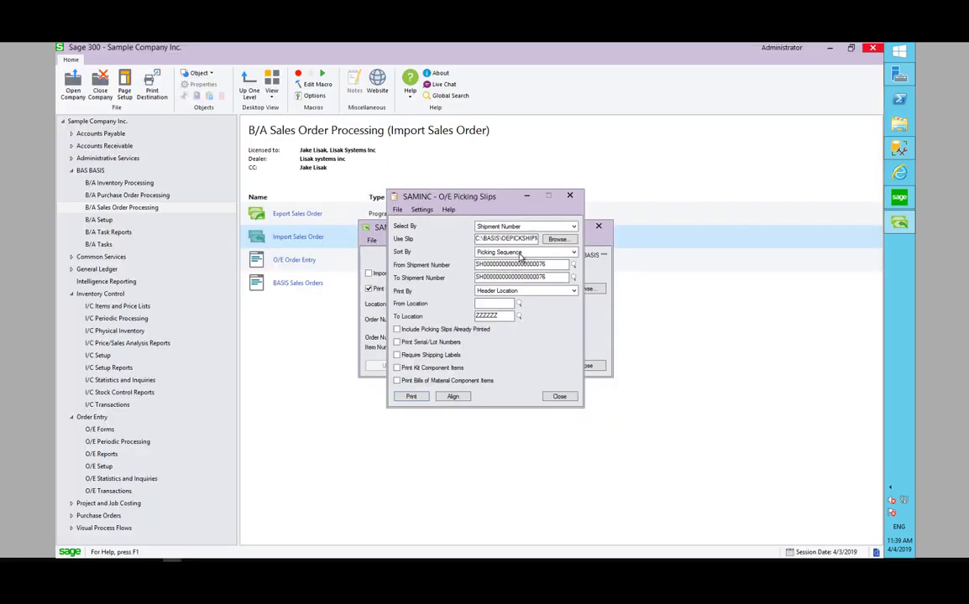
pyautogui.click(562, 396)
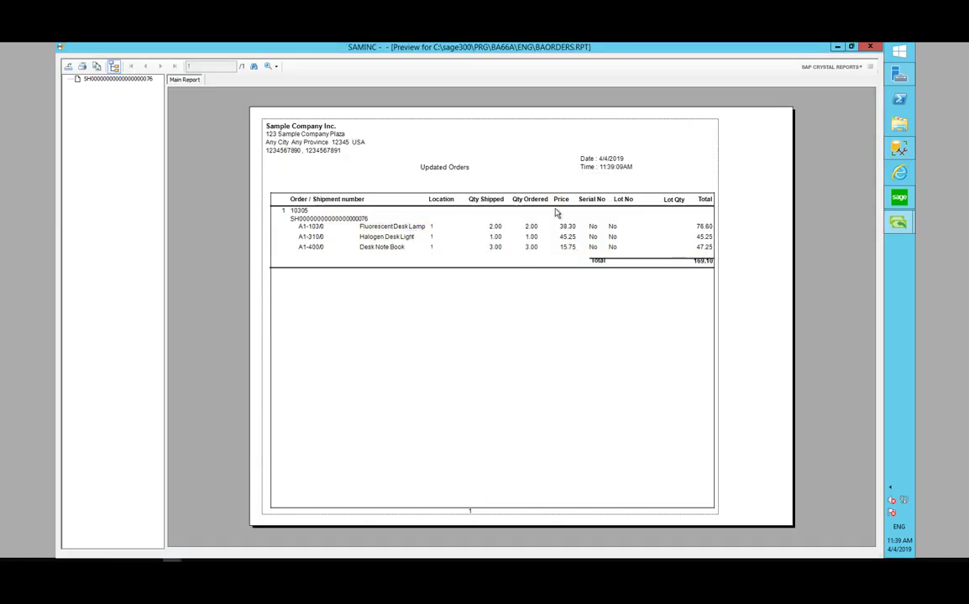
pyautogui.click(873, 45)
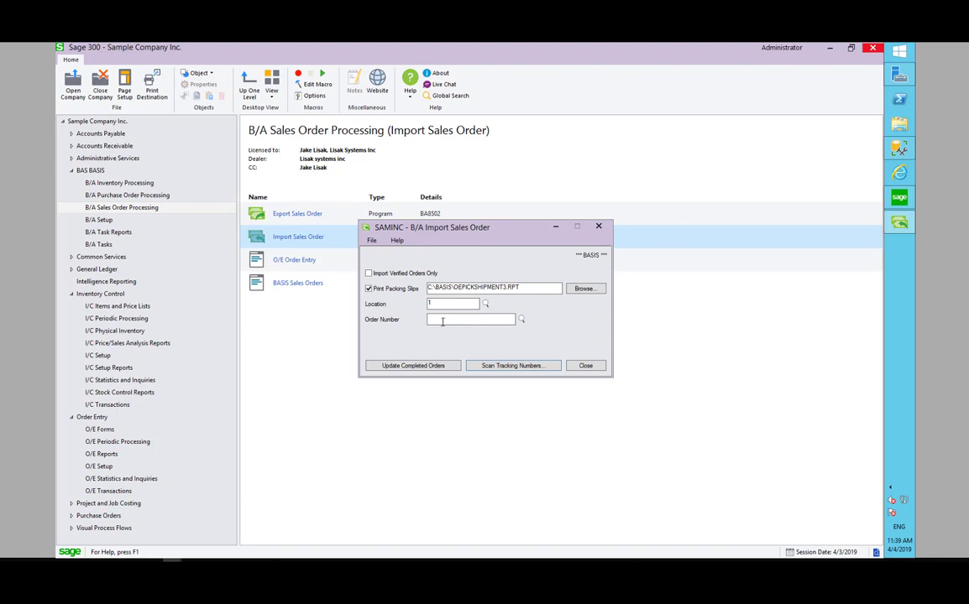
# Look at Scan Tracking Numbers with FED - FEDEX as the carrier, and close it without processing, along with Import Sales Order.
pyautogui.click(512, 367)
pyautogui.click(475, 234)
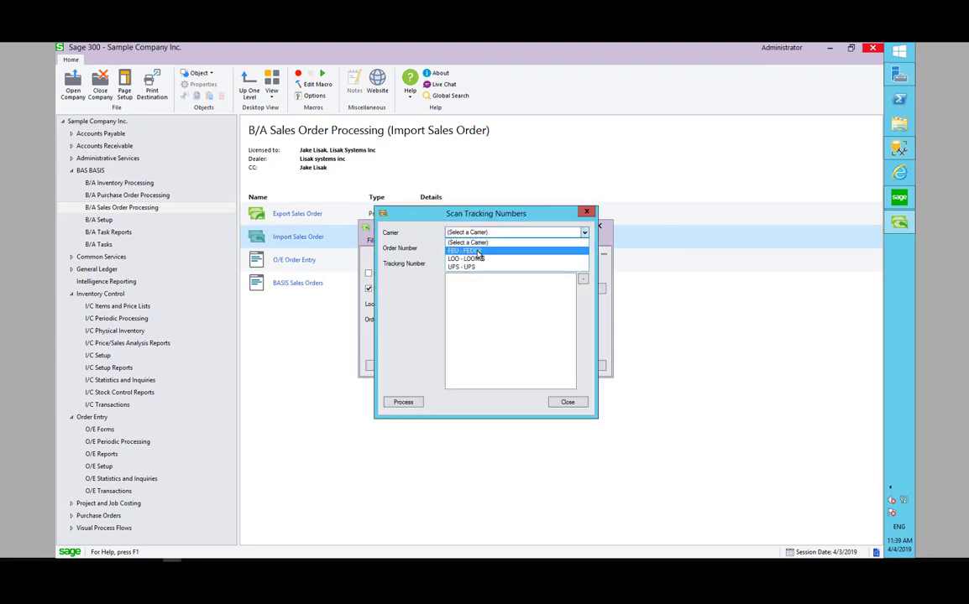
pyautogui.click(461, 251)
pyautogui.click(453, 248)
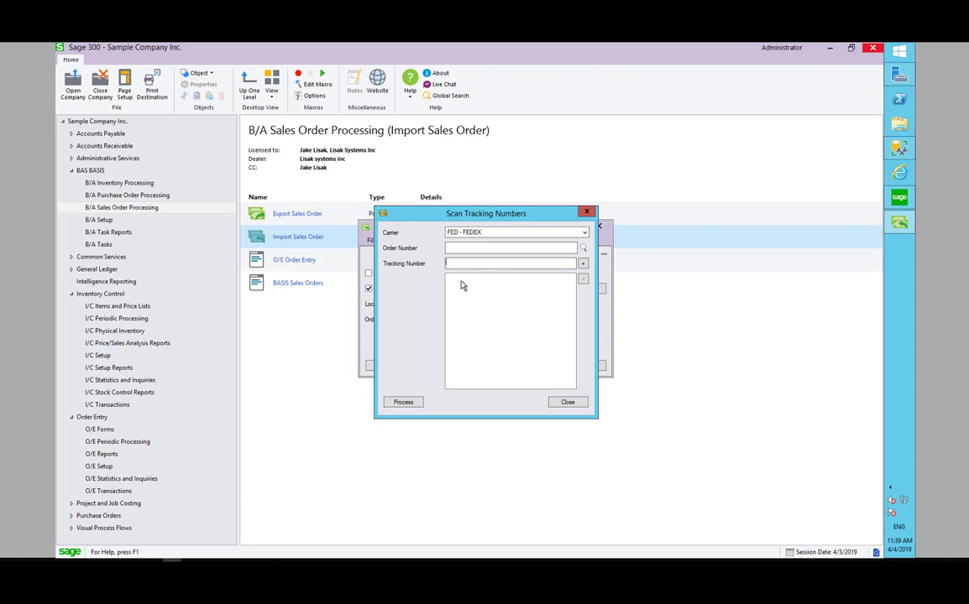
pyautogui.click(568, 402)
pyautogui.click(585, 365)
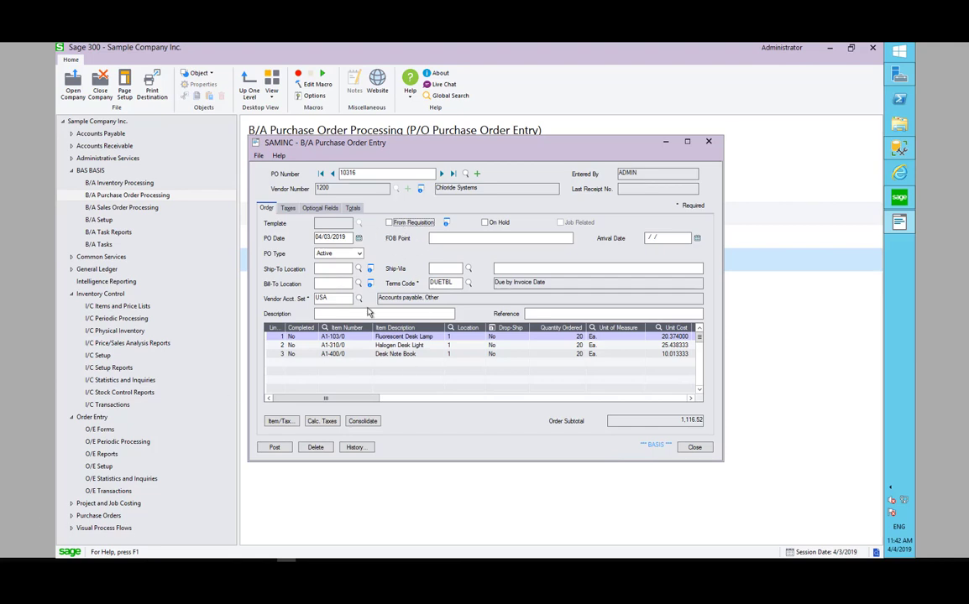
# Post the Chloride Systems purchase order in B/A Purchase Order Entry, agreeing to update it in BASIS.
pyautogui.click(272, 448)
pyautogui.click(496, 341)
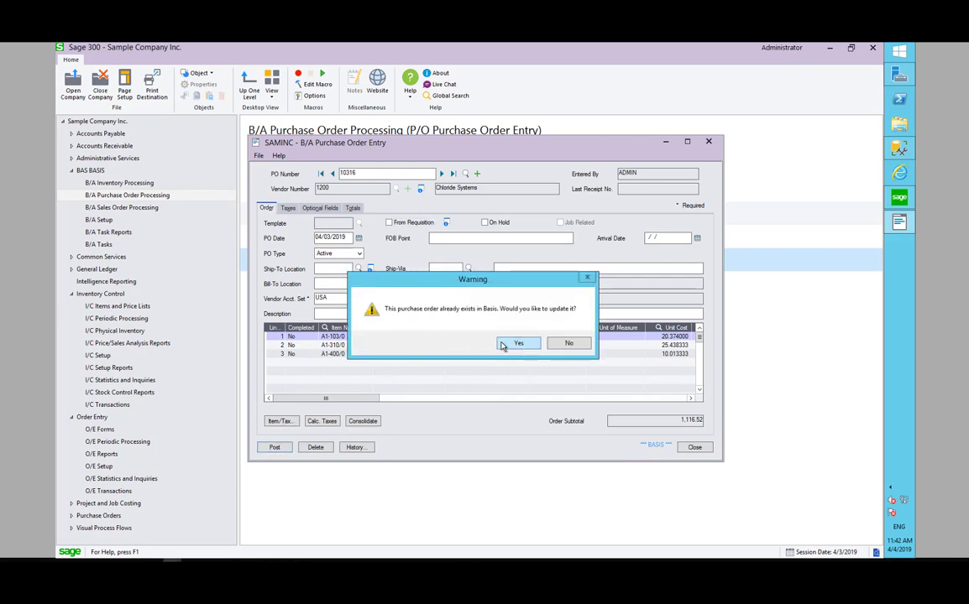
pyautogui.click(502, 344)
pyautogui.click(500, 343)
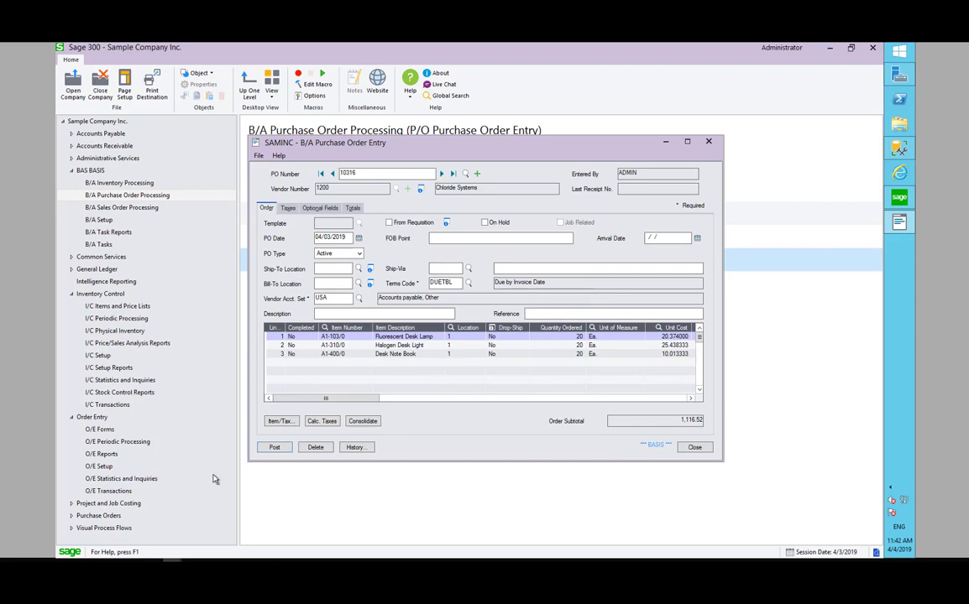
pyautogui.click(482, 355)
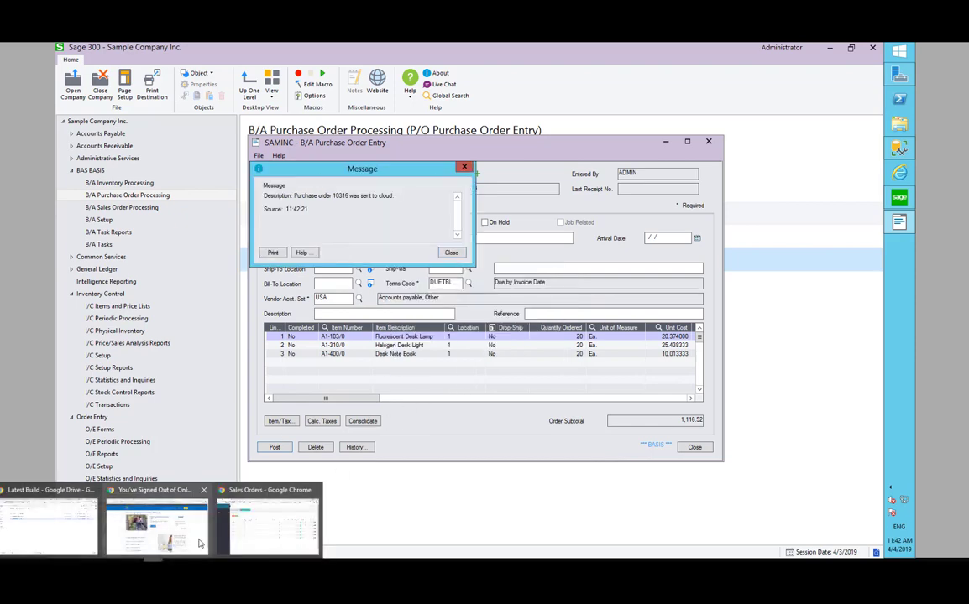
# Switch to the web portal, open the BASIS Purchase Orders list, and show the available actions for the Chloride Systems purchase order.
pyautogui.click(210, 466)
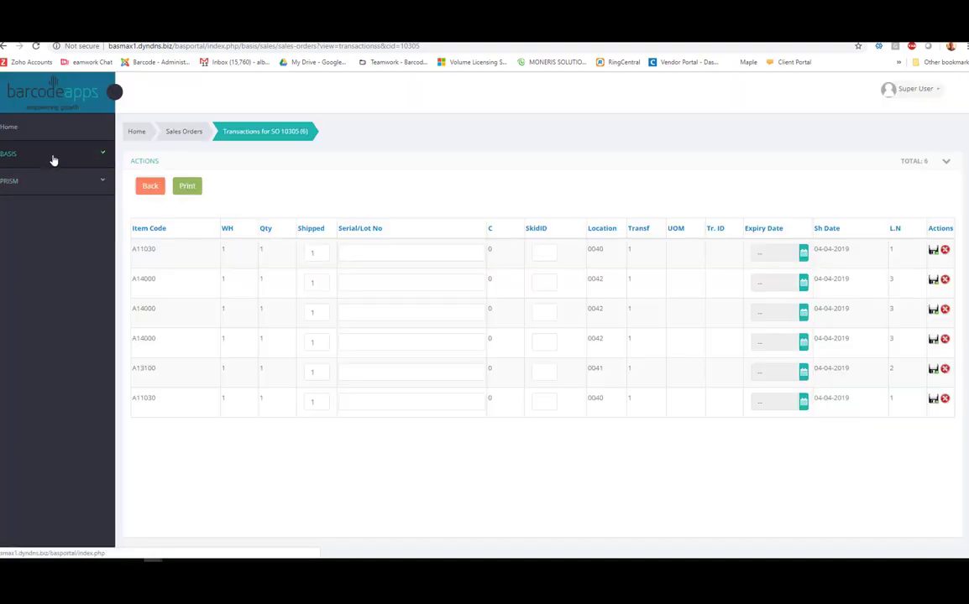
pyautogui.click(52, 157)
pyautogui.click(36, 196)
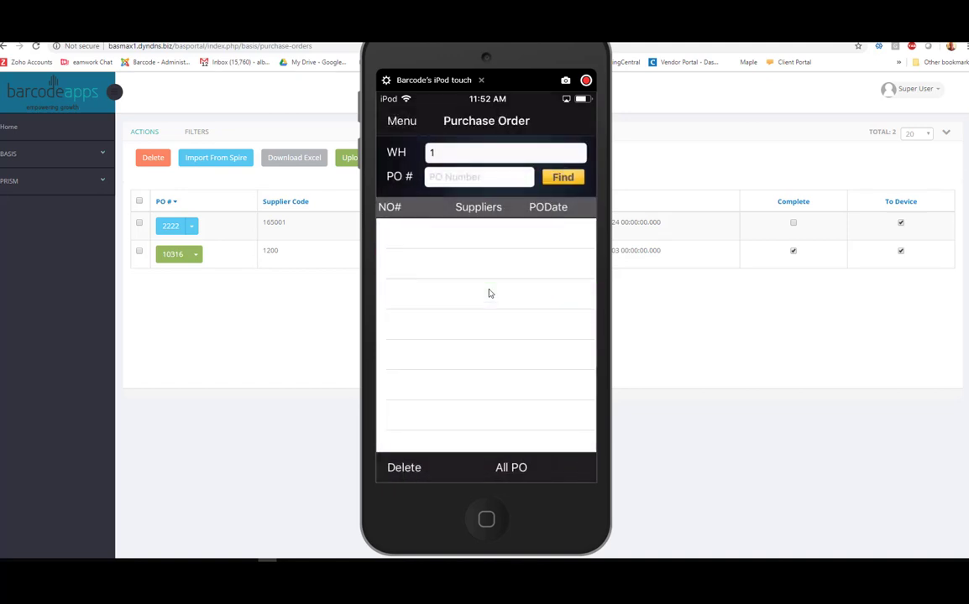
pyautogui.moveTo(435, 57); pyautogui.dragTo(0, 178)
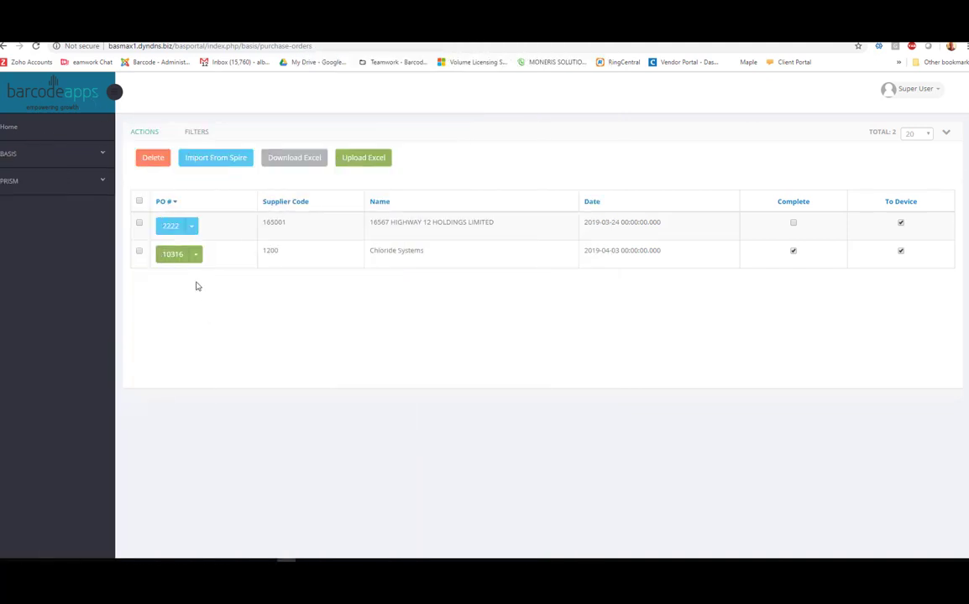
pyautogui.click(196, 255)
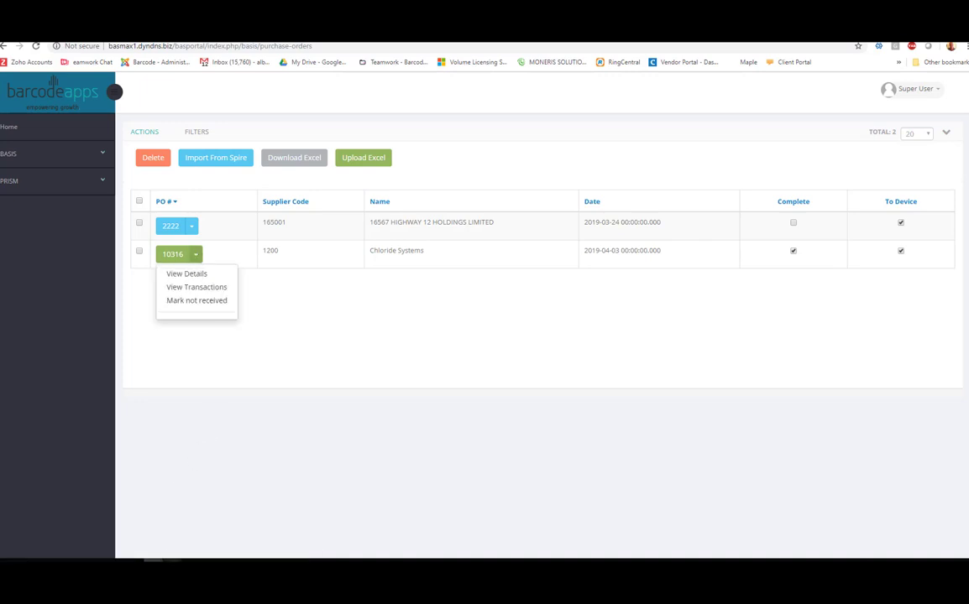
# Switch back to Sage 300, dismiss the sent-to-cloud message, and close B/A Purchase Order Entry.
pyautogui.moveTo(153, 560)
pyautogui.click(261, 468)
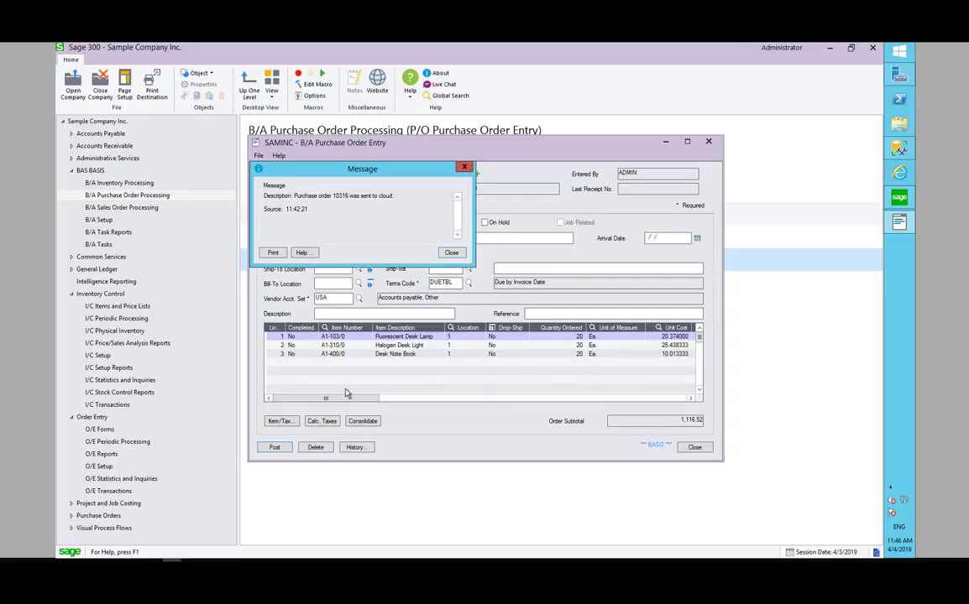
pyautogui.click(451, 253)
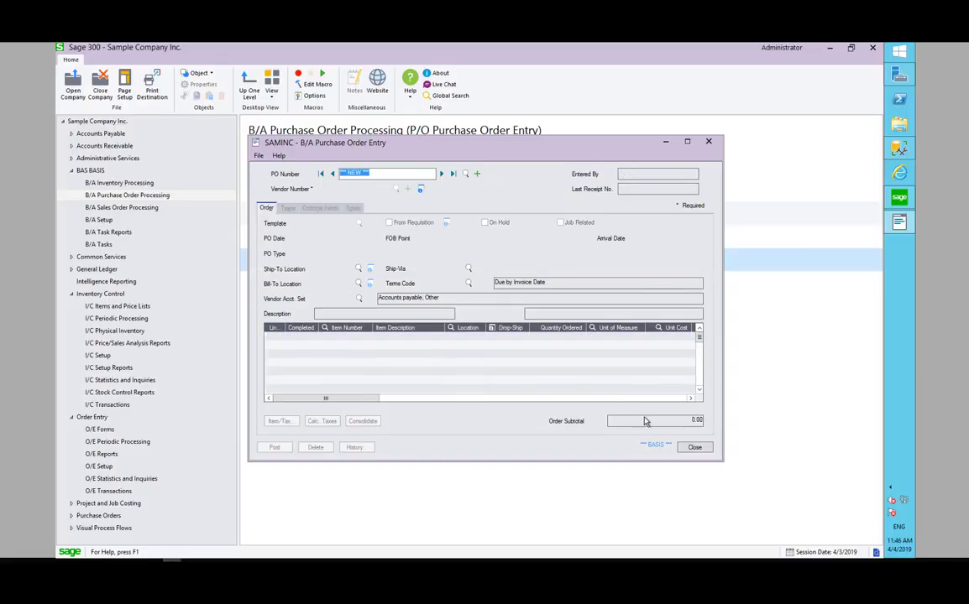
pyautogui.click(695, 447)
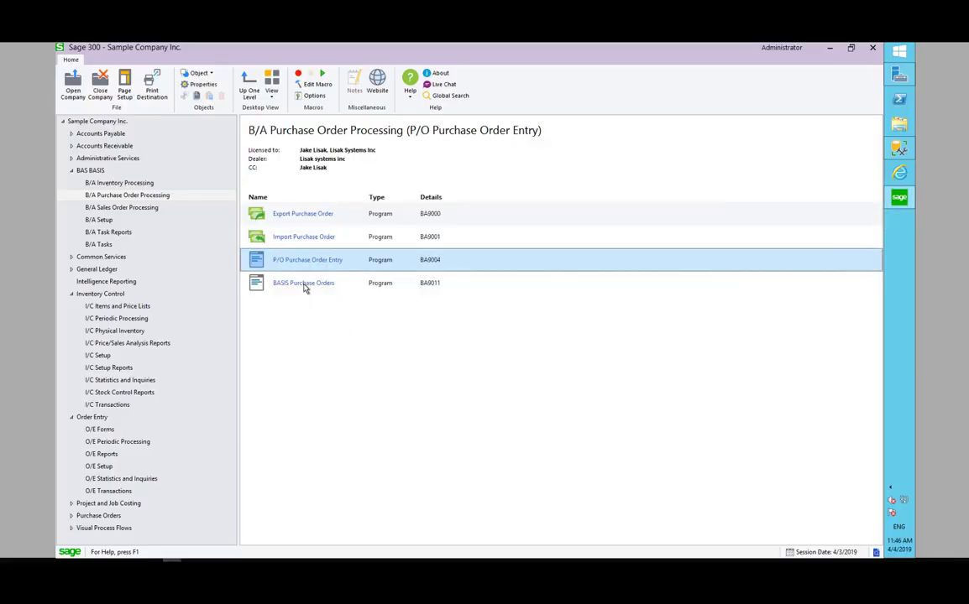
# Open BASIS Purchase Orders, receive the purchase orders from the cloud, and view the Chloride Systems order's details.
pyautogui.doubleClick(304, 286)
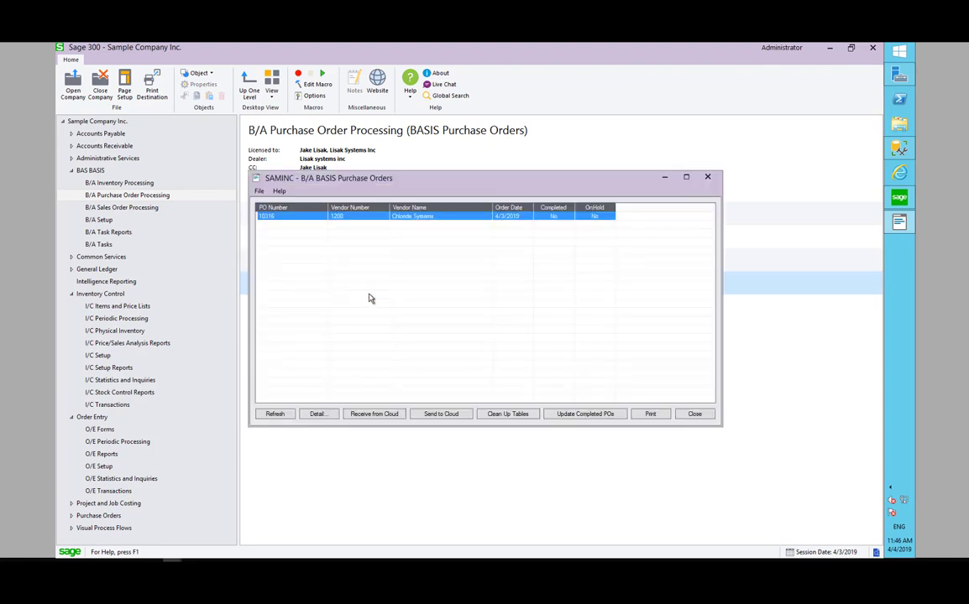
pyautogui.click(374, 415)
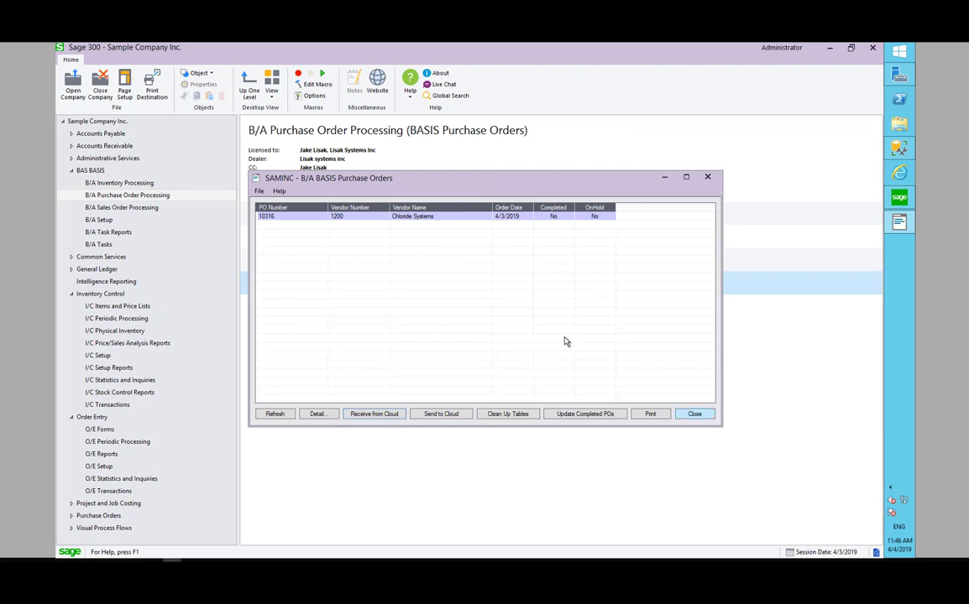
pyautogui.doubleClick(428, 217)
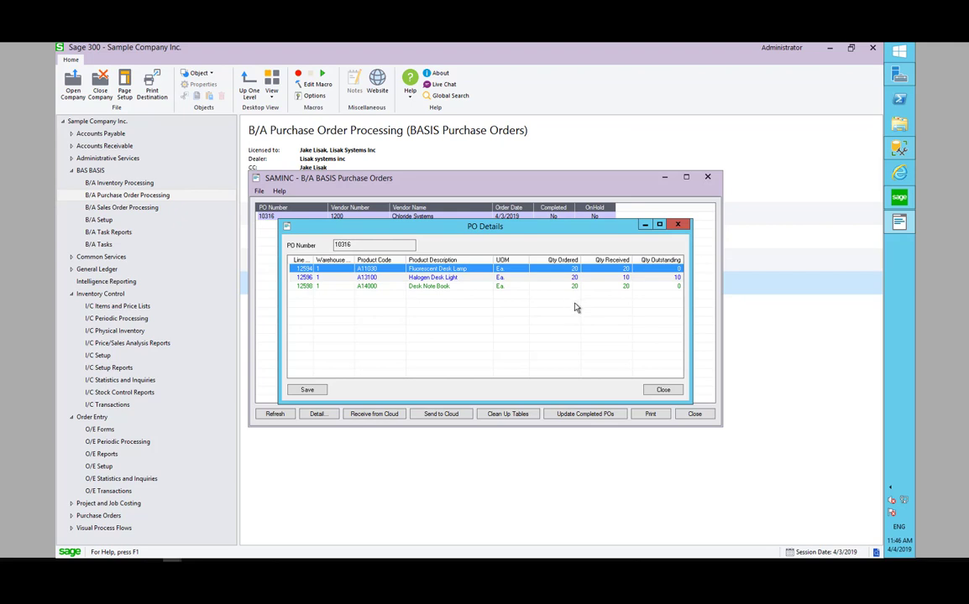
# Close the BASIS Purchase Orders windows and update the completed POs through B/A Import Purchase Order.
pyautogui.click(664, 391)
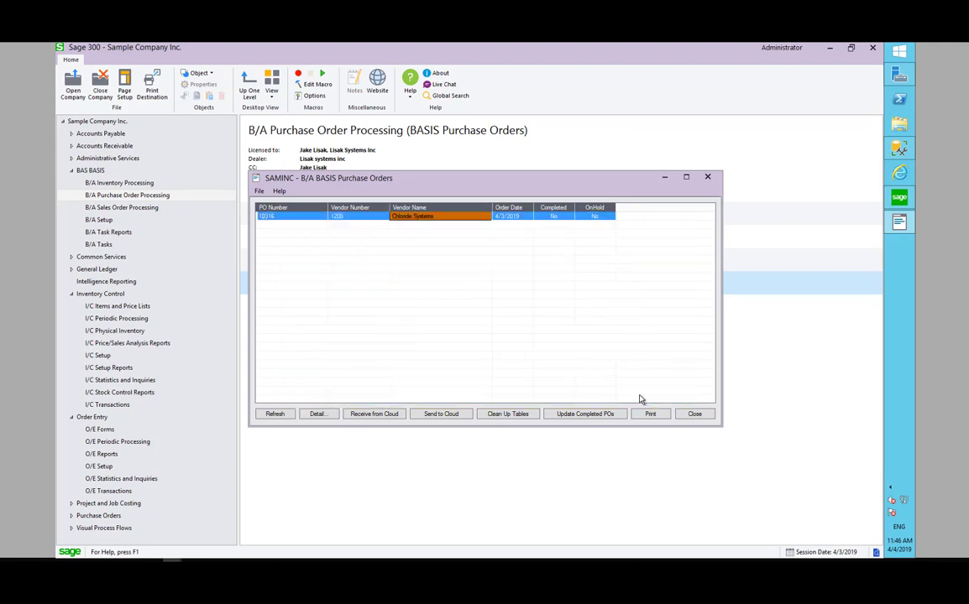
pyautogui.click(695, 415)
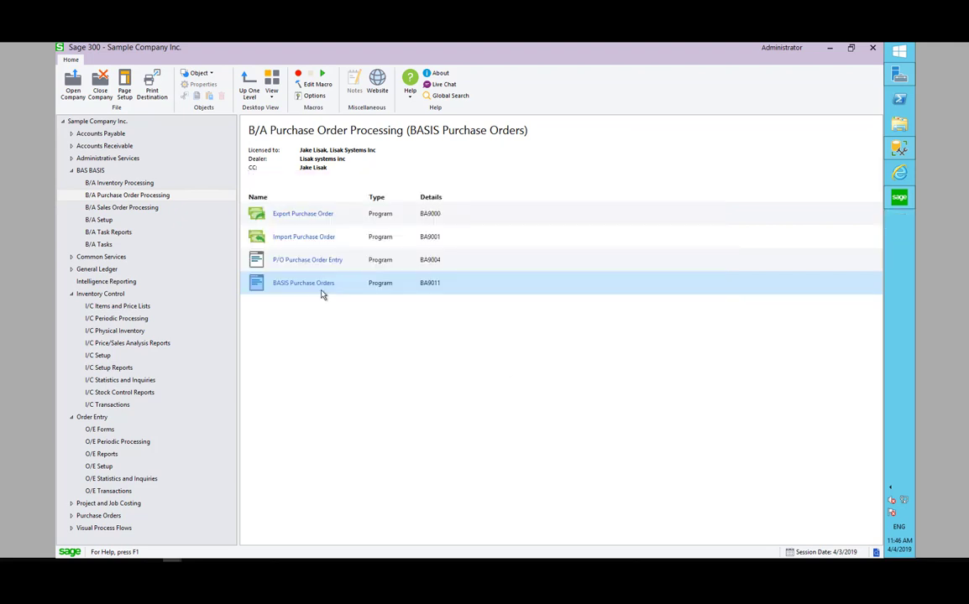
pyautogui.doubleClick(302, 239)
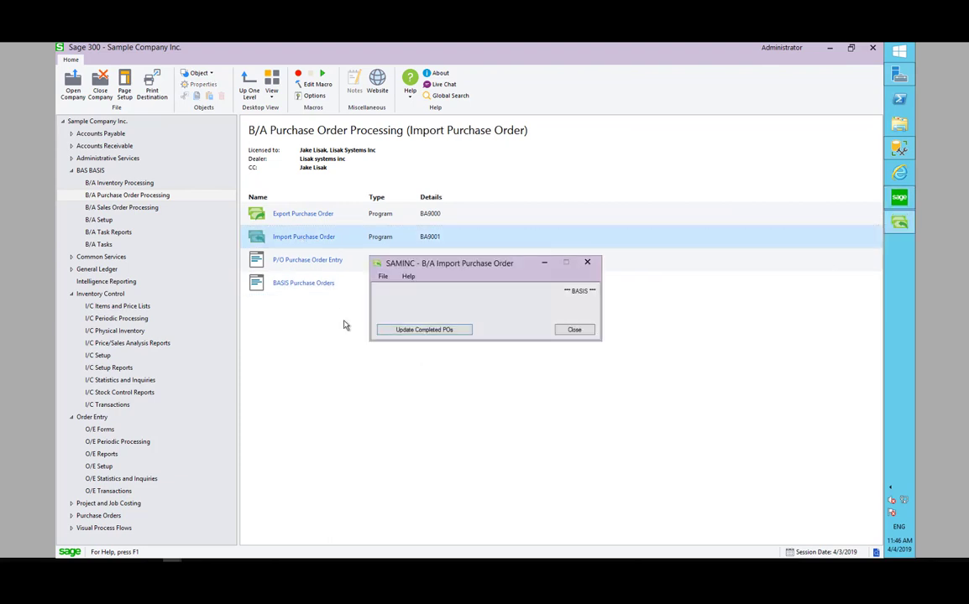
pyautogui.click(428, 332)
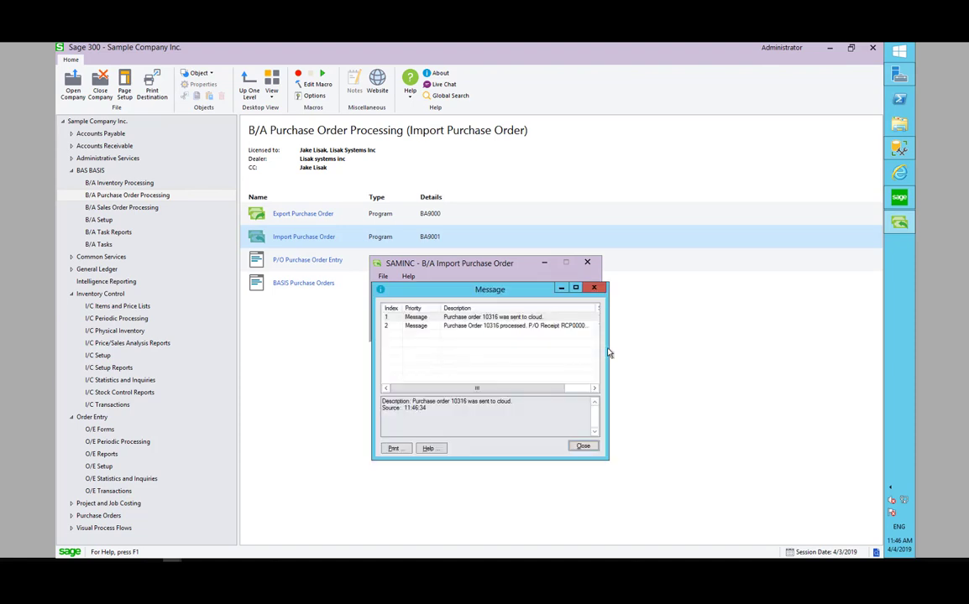
# Widen the message window and its Description column to read the import messages, and close them, the Purchase Orders report preview and B/A Import Purchase Order.
pyautogui.moveTo(608, 345); pyautogui.dragTo(743, 347)
pyautogui.moveTo(598, 307); pyautogui.dragTo(668, 309)
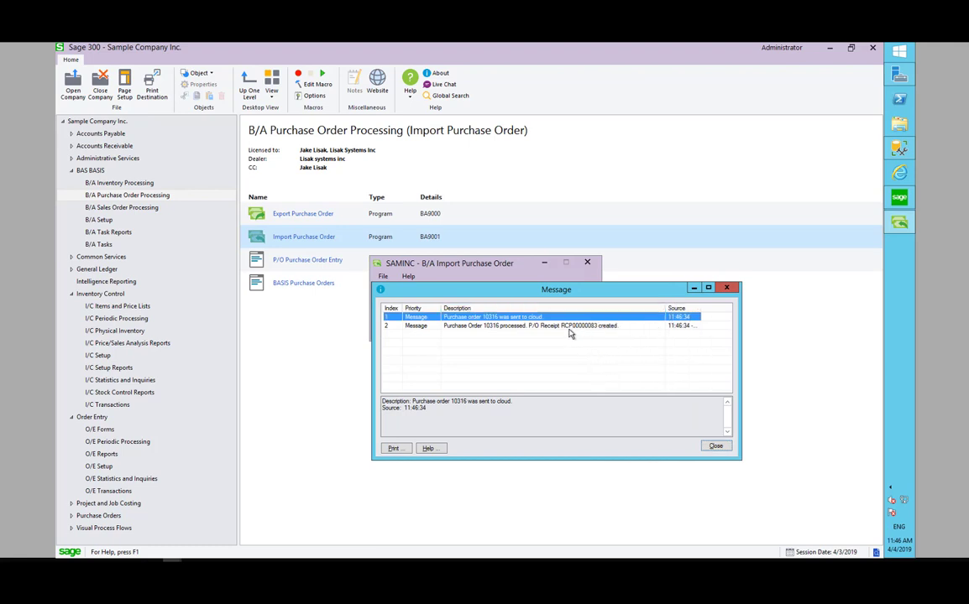
pyautogui.click(715, 446)
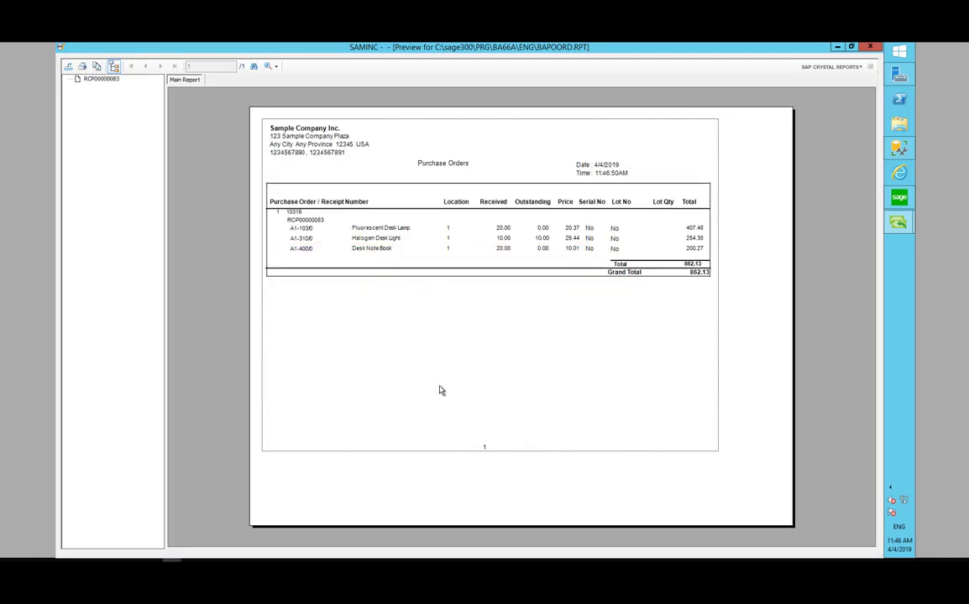
pyautogui.click(873, 48)
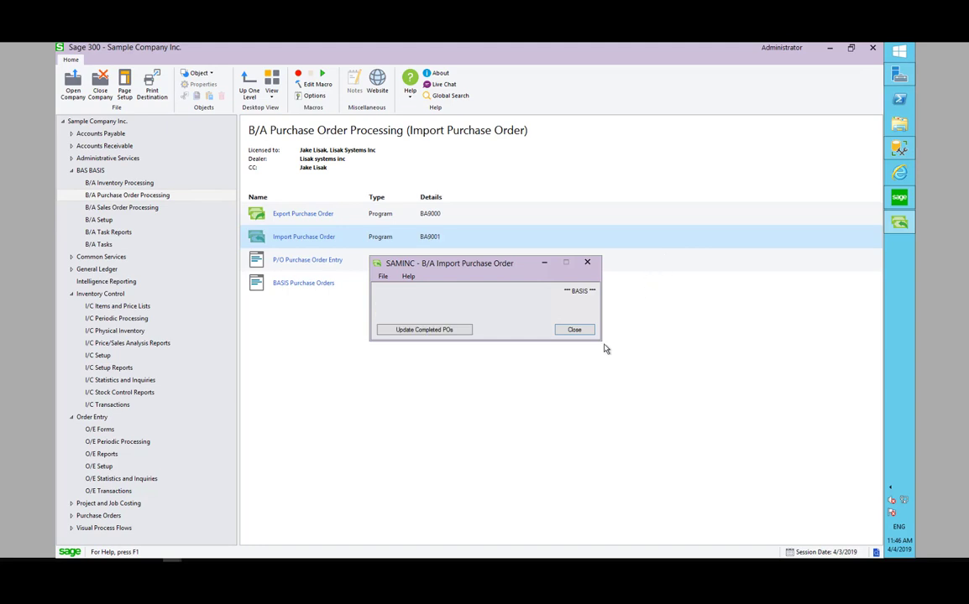
pyautogui.click(574, 330)
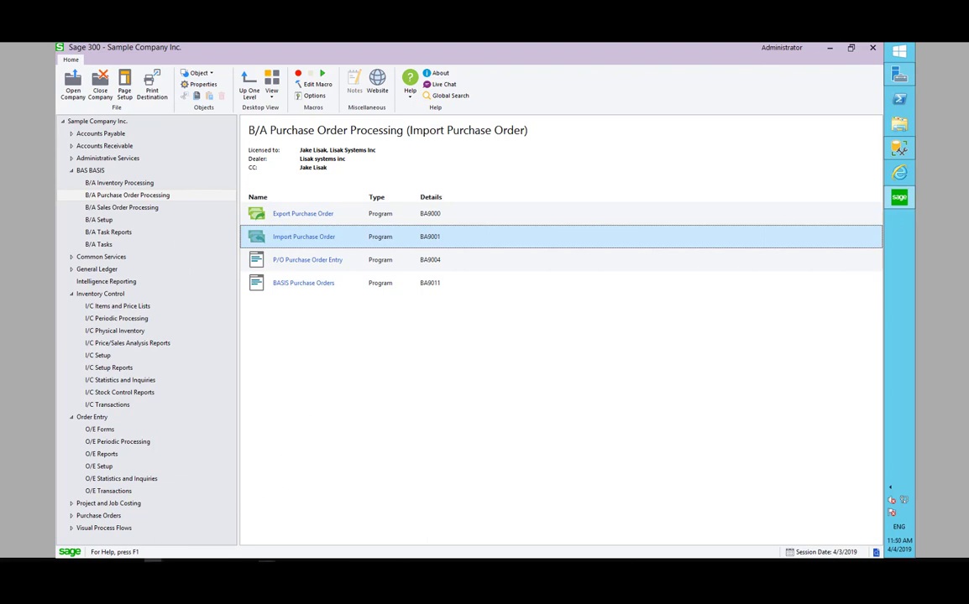
# Switch to the web portal and open the BASIS Inventory Listing.
pyautogui.click(222, 485)
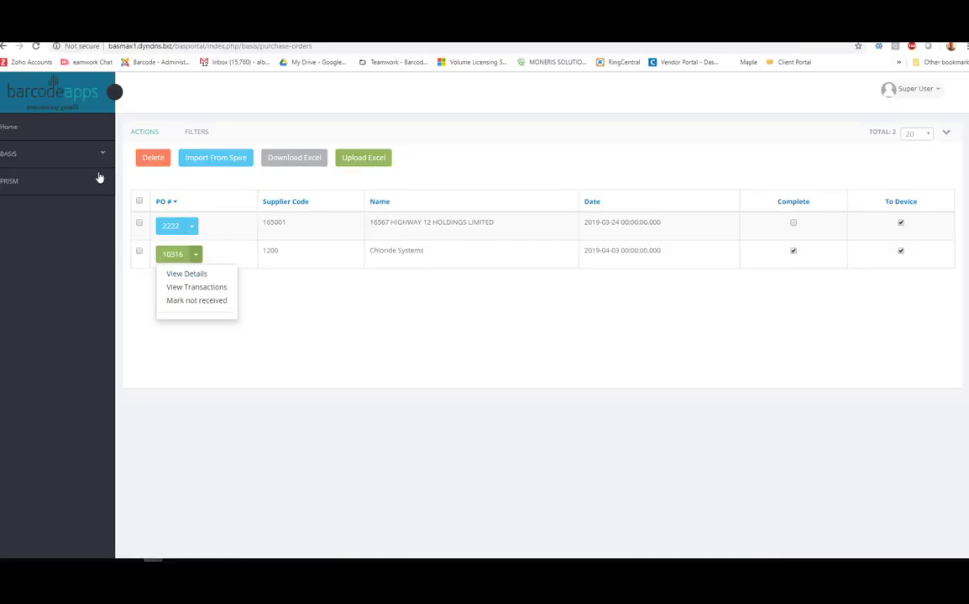
pyautogui.click(56, 154)
pyautogui.click(48, 179)
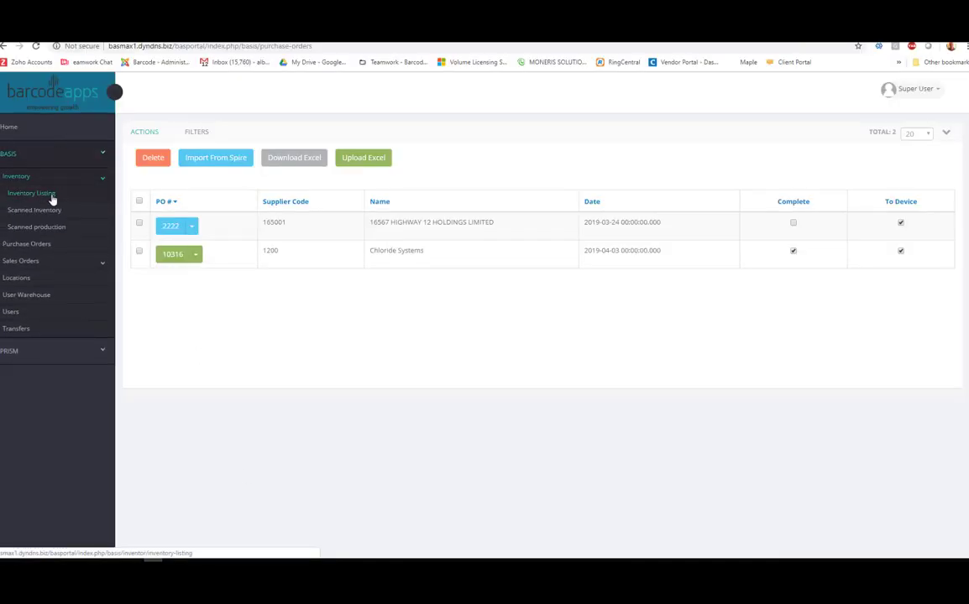
pyautogui.click(53, 193)
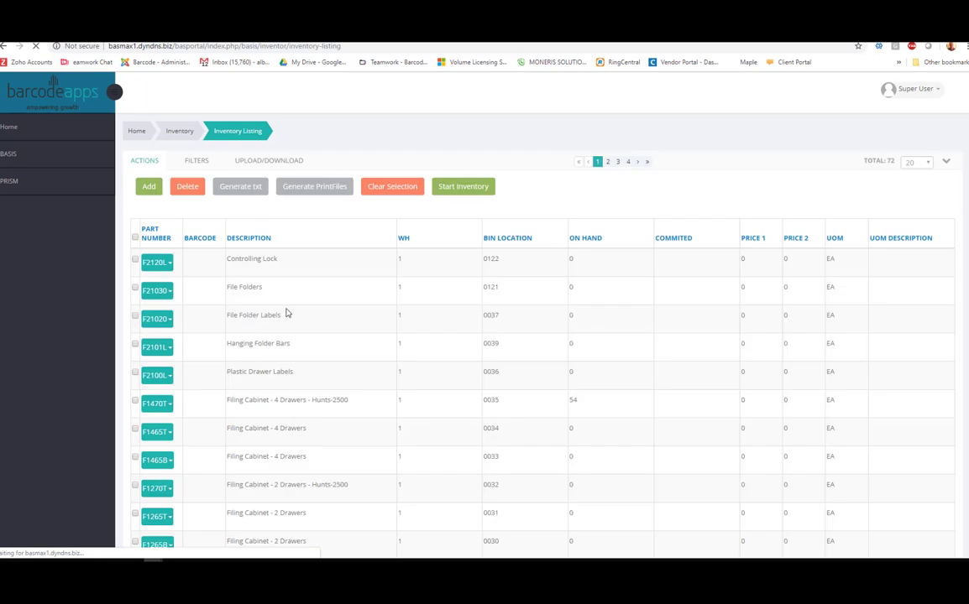